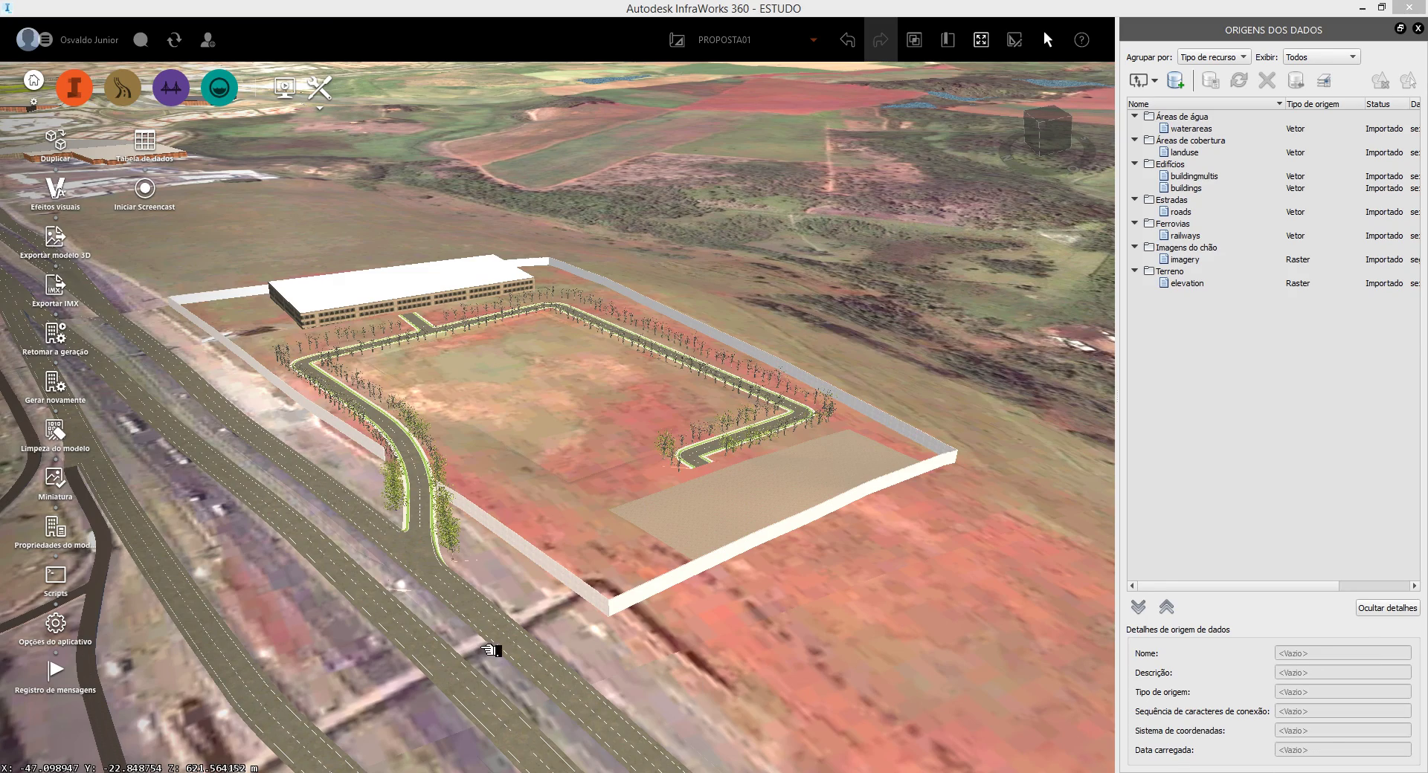
Expand the Build, manage and analyze tools and open the Origens dos dados (Data Sources) list
mouse_move(708, 651)
left_mouse_down()
mouse_move(833, 618)
mouse_move(842, 584)
left_mouse_up()
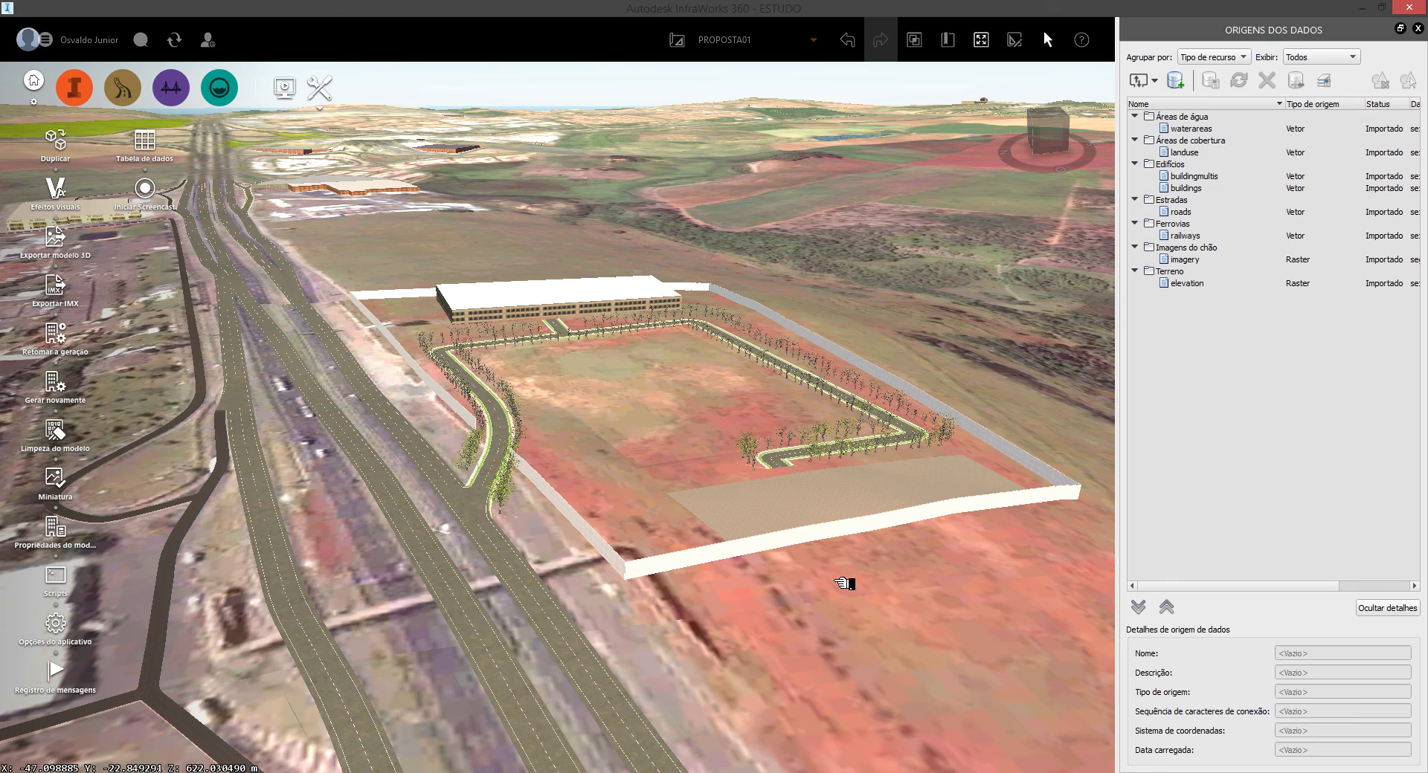
left_click(75, 89)
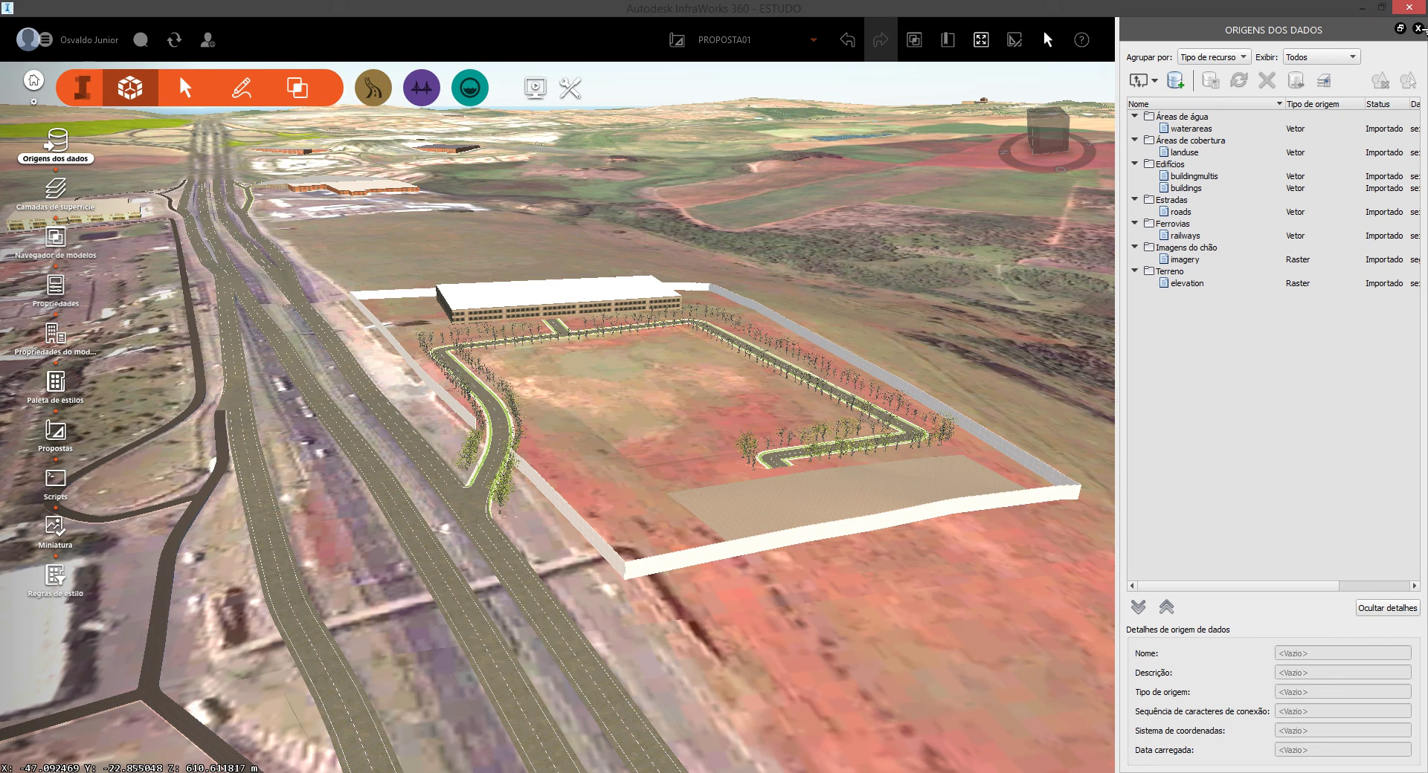
left_click(1419, 28)
left_click(93, 93)
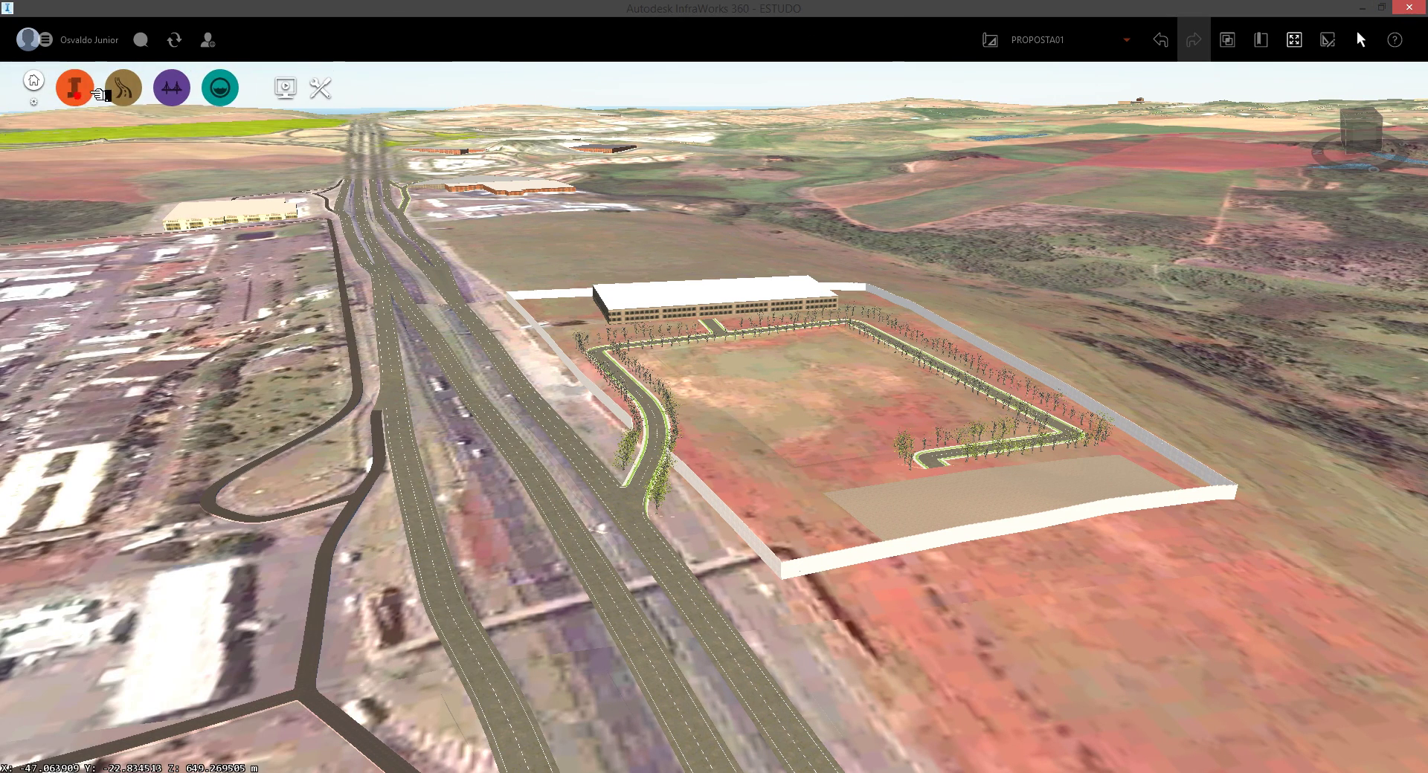
left_click(93, 92)
left_click(144, 91)
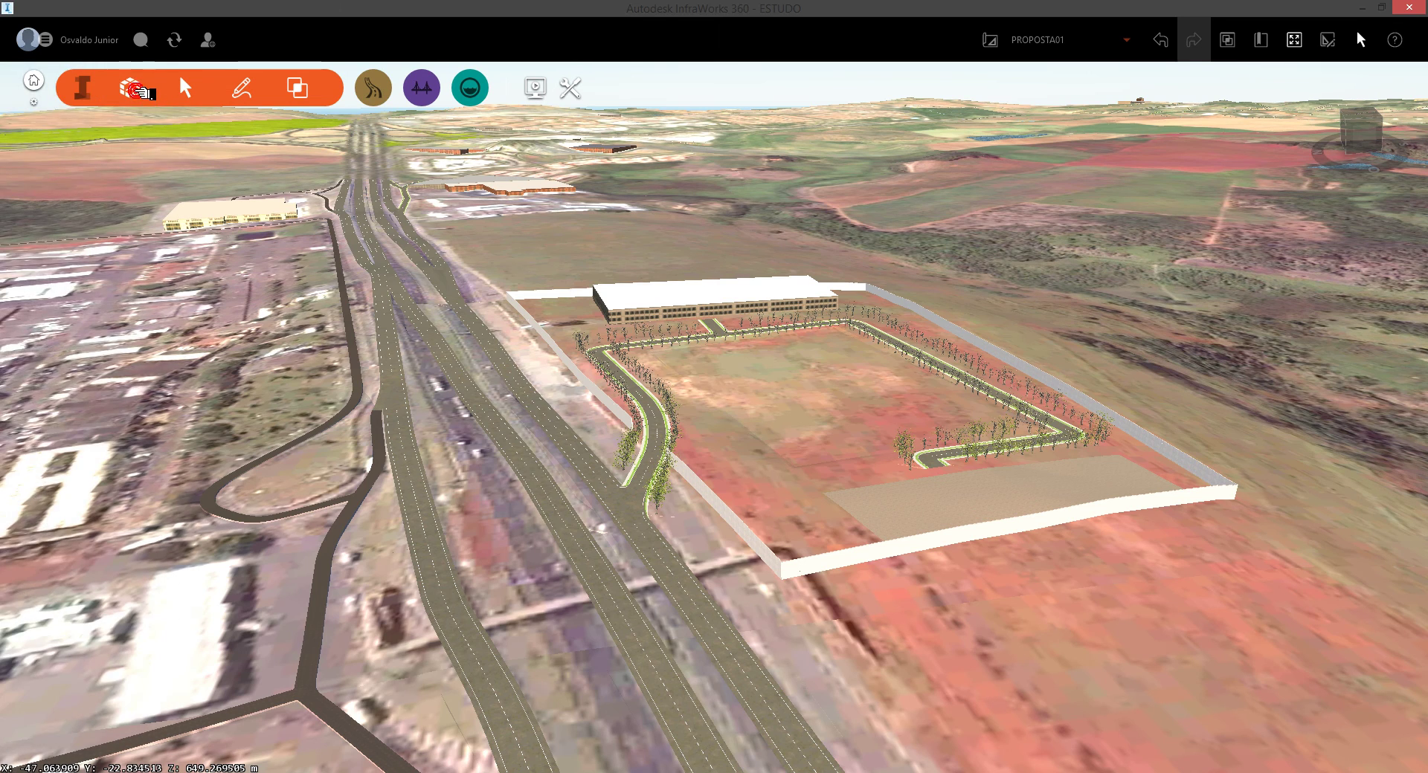
left_click(143, 90)
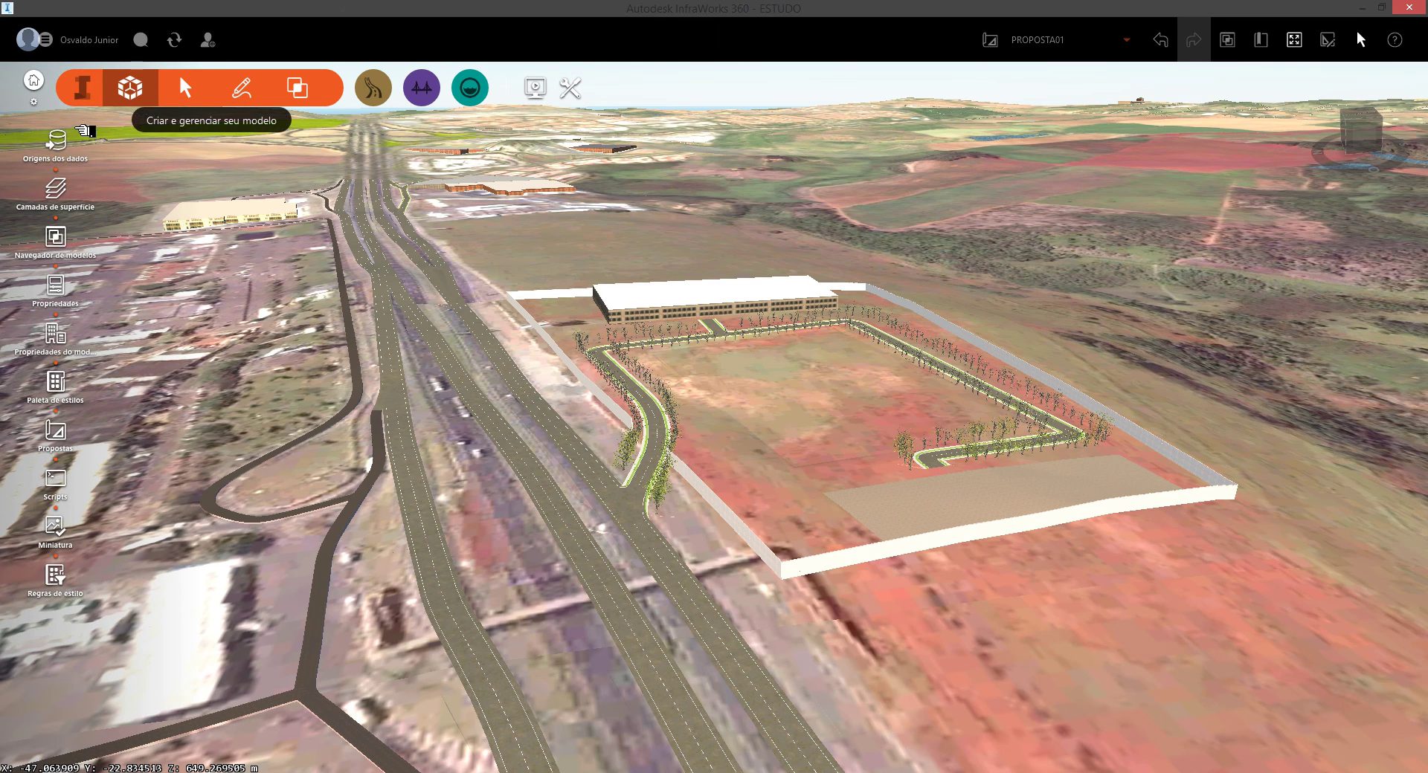
left_click(55, 142)
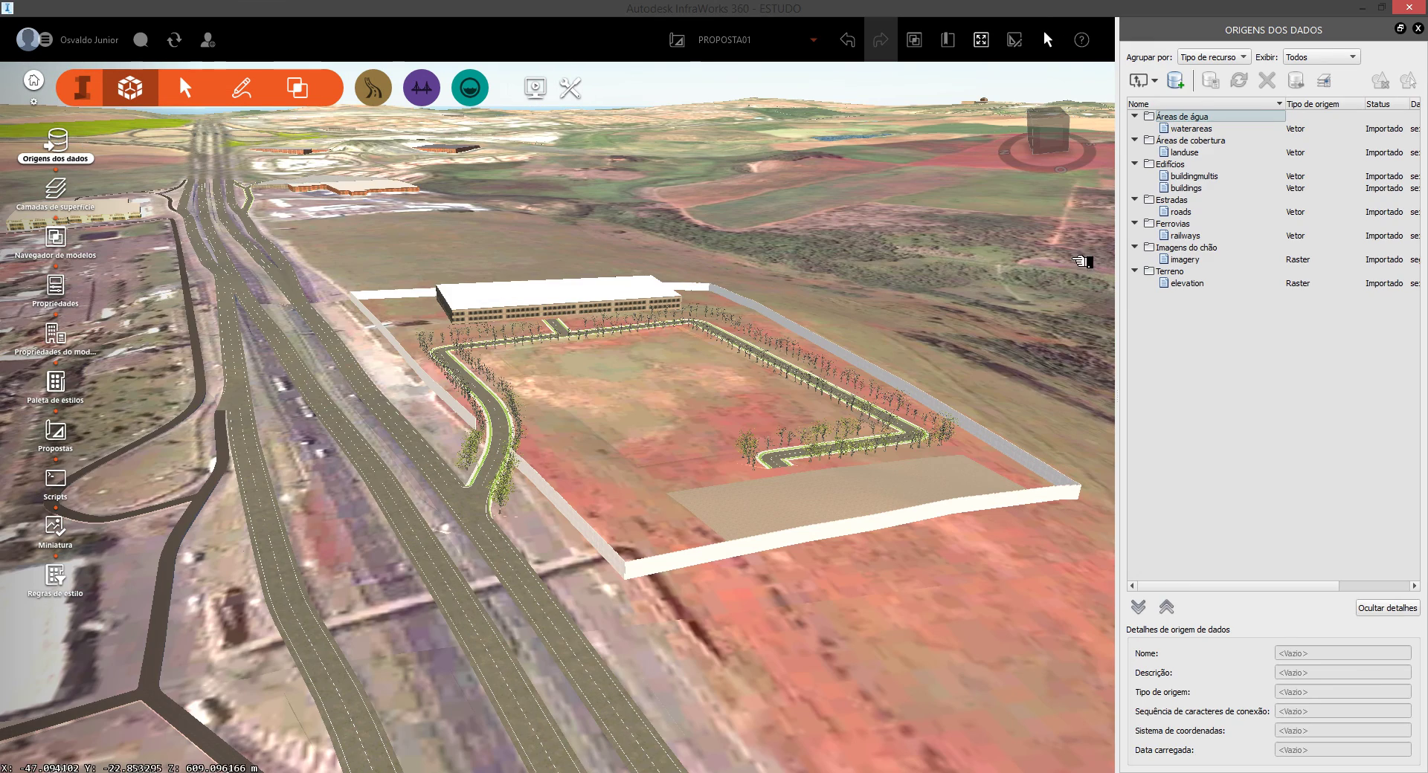
Close the Oracle database connection dialog and open the file data source type dropdown
left_click(1183, 84)
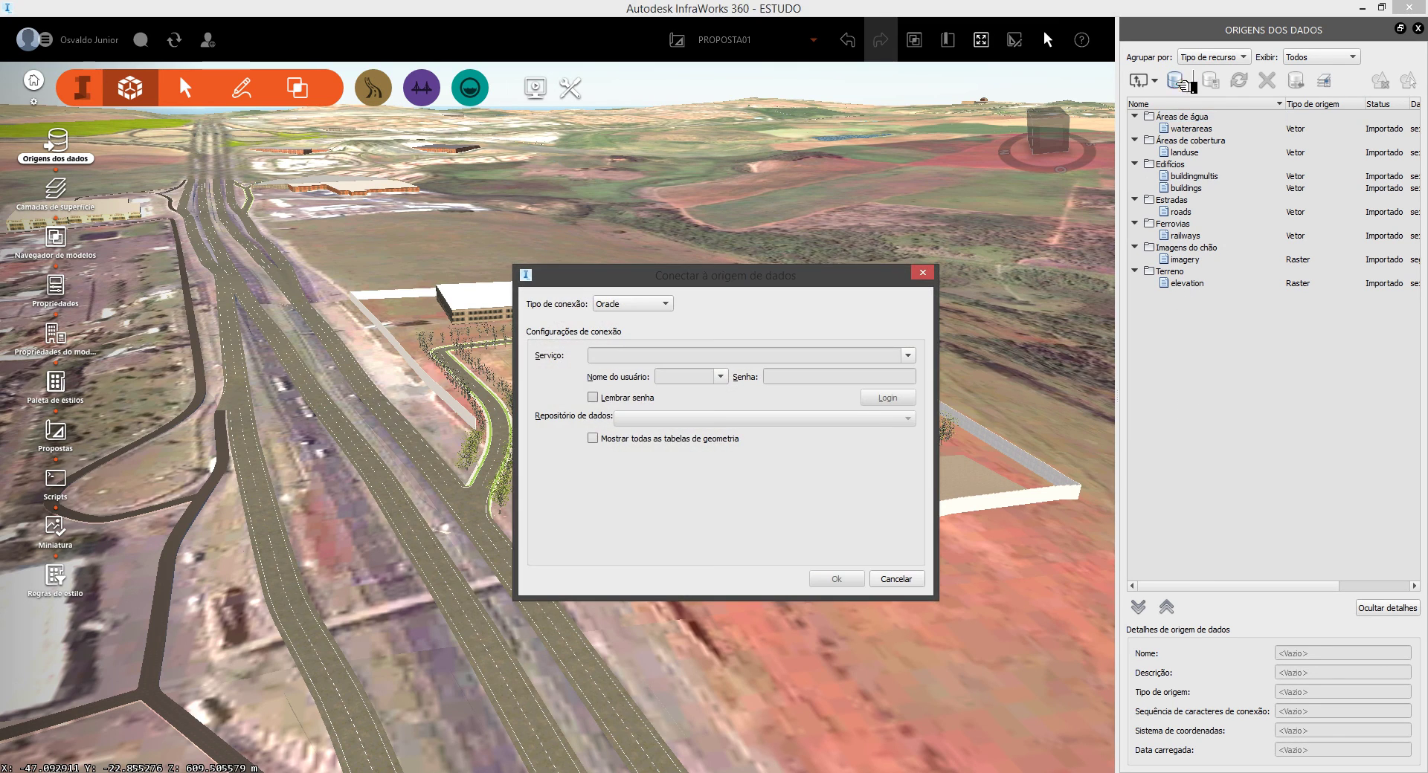
left_click(929, 274)
left_click(1139, 80)
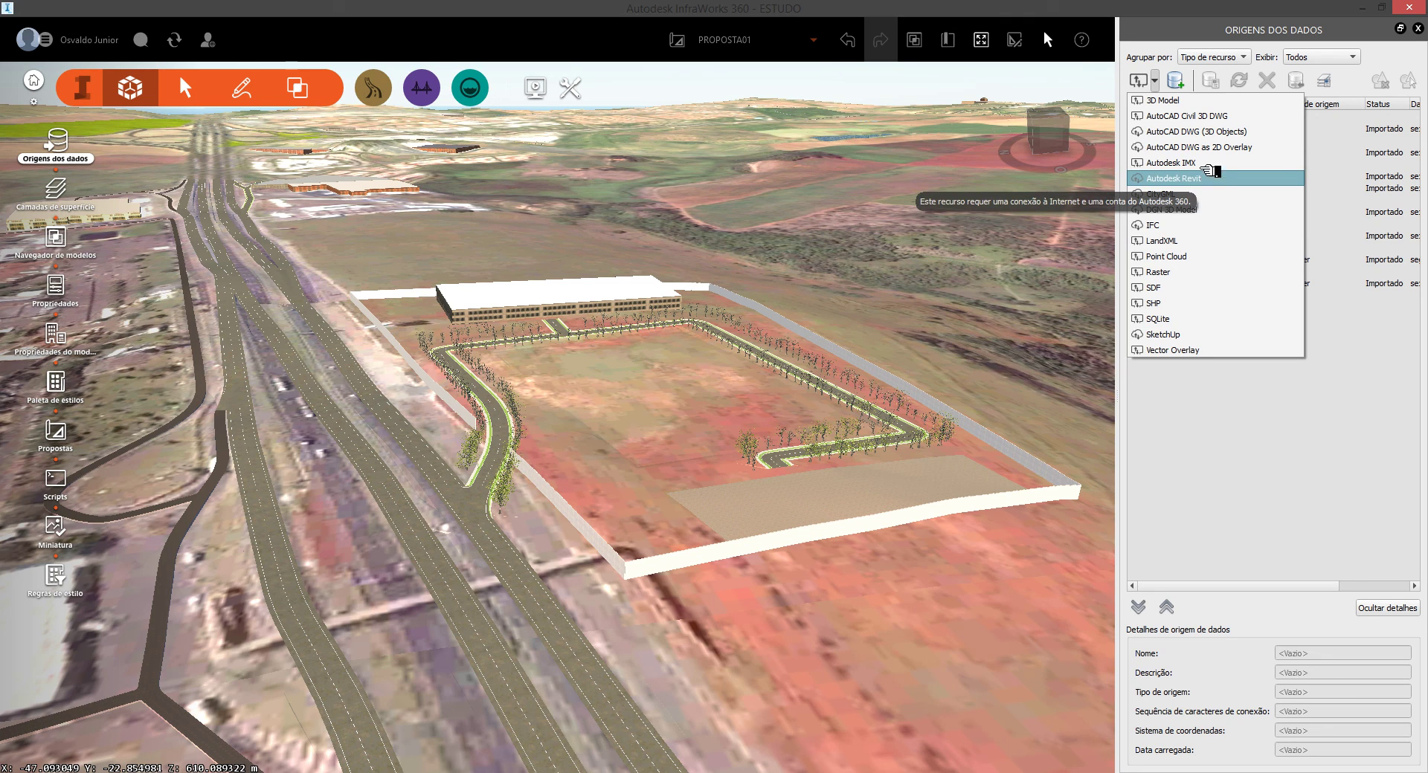
Add a 3D Model source from the Edificio_Completo-Vista3D-{3D}.fbx file
left_click(1168, 101)
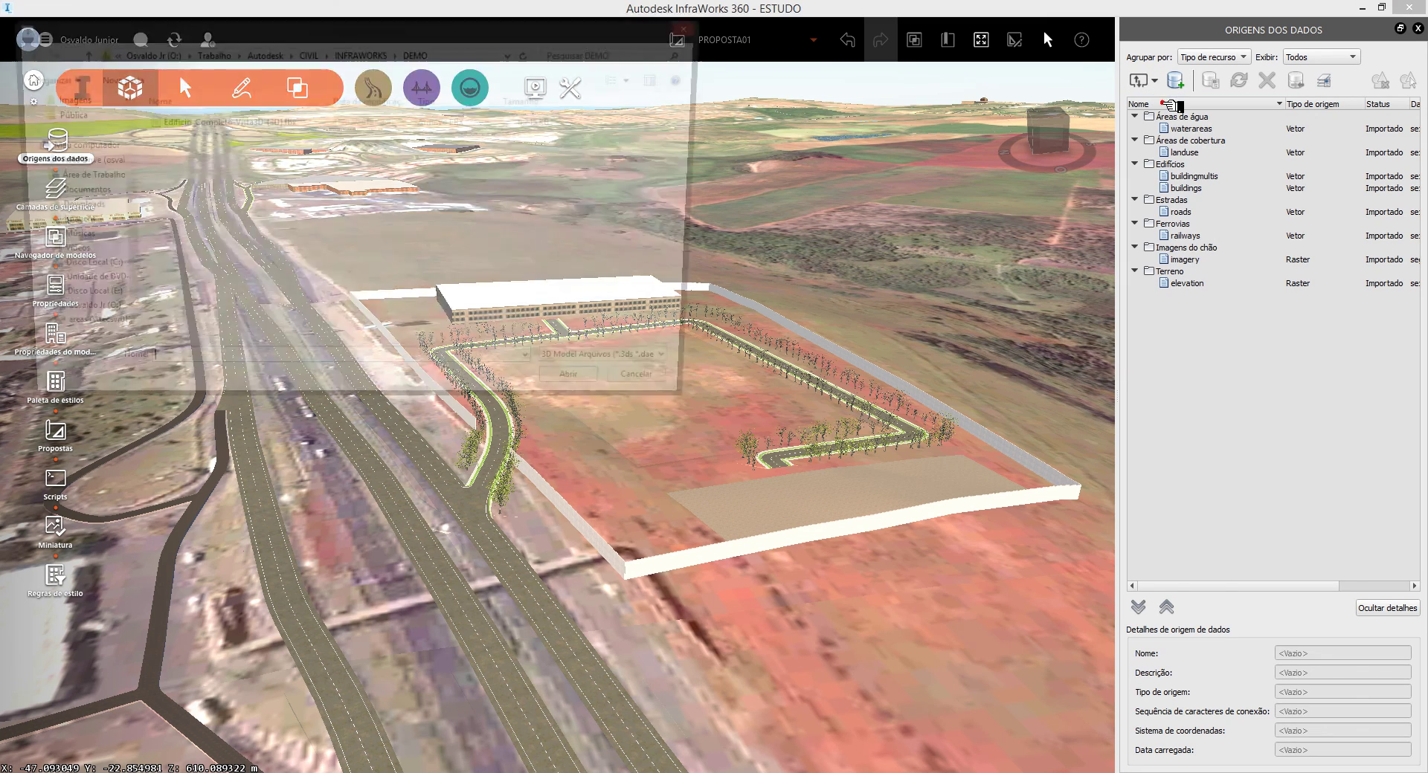
left_click(655, 369)
left_click(654, 369)
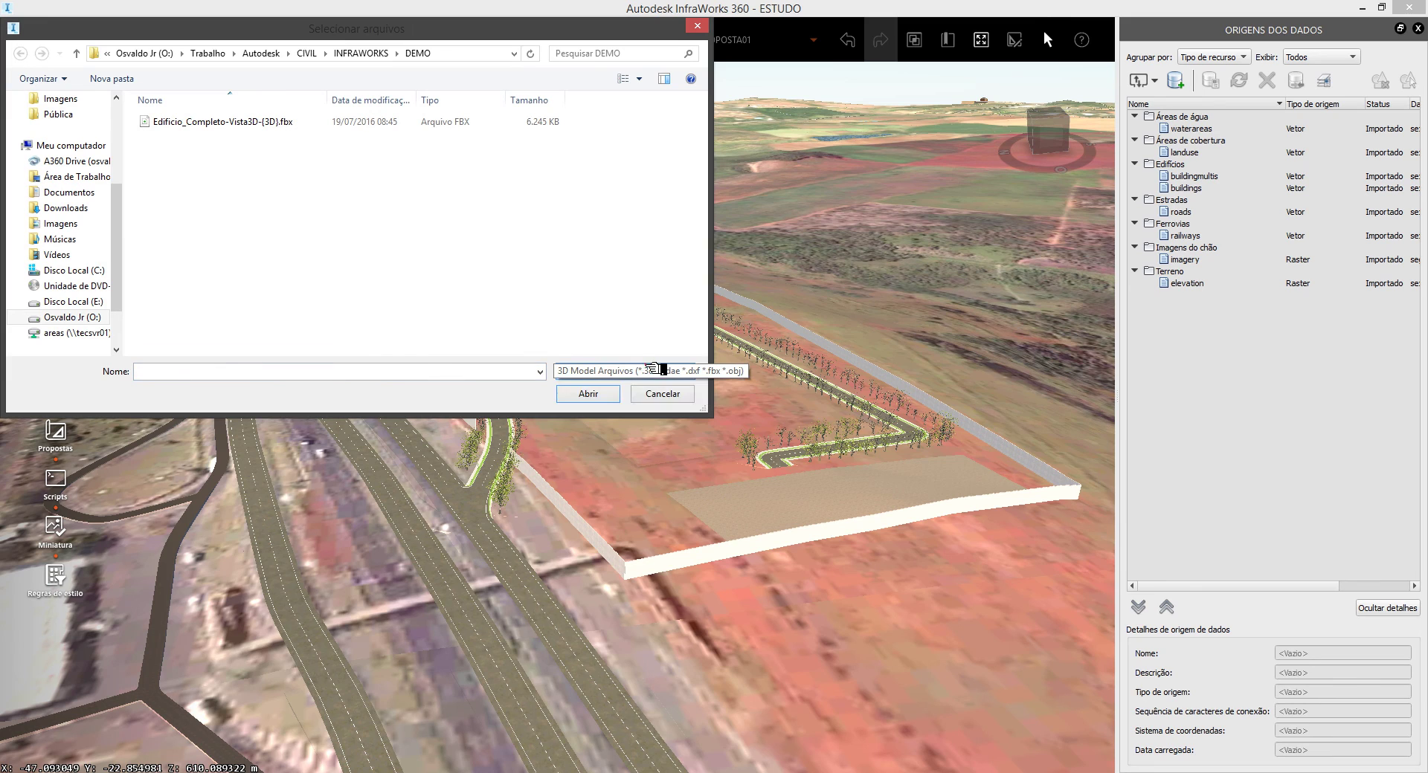
double_click(261, 122)
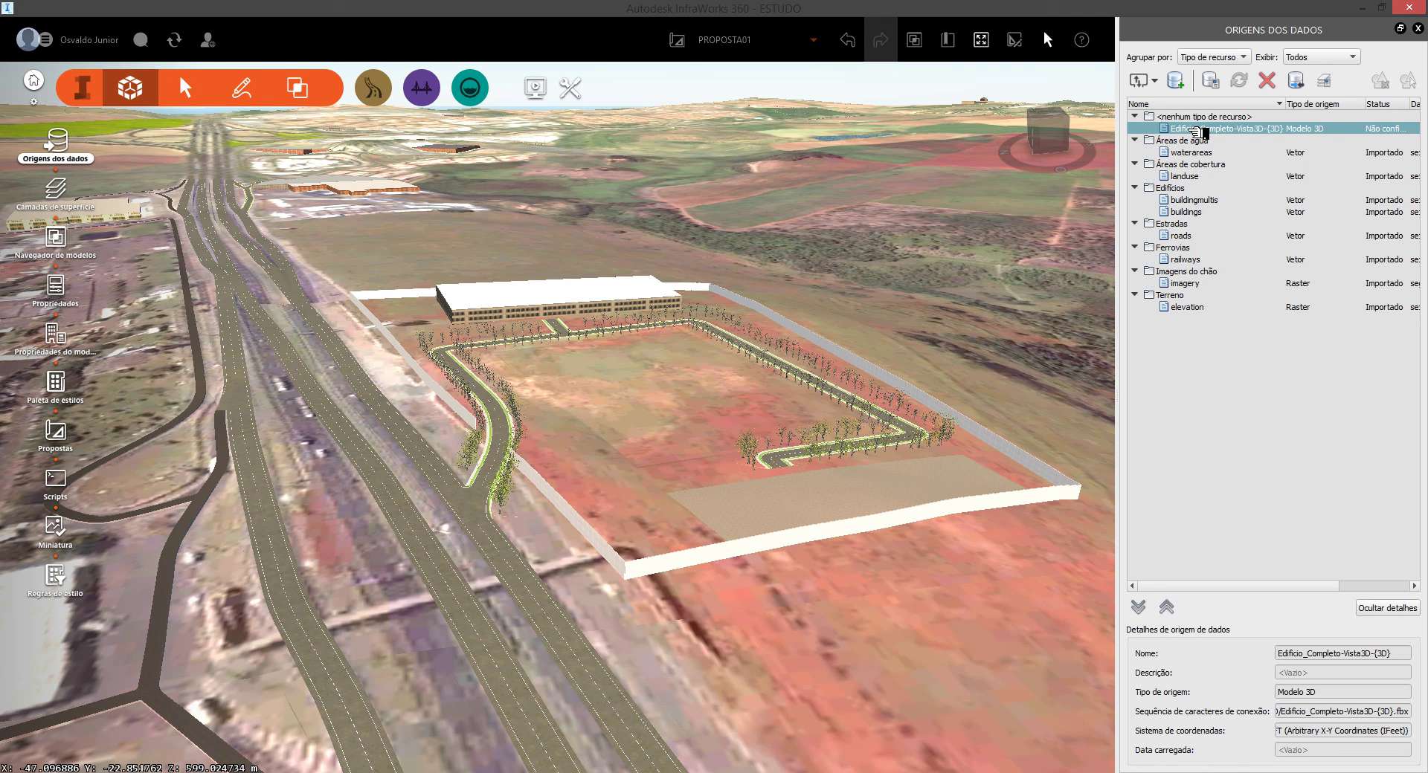
Set the new model source's Tipo to Edifícios and start Colocação interativa placement
double_click(1199, 130)
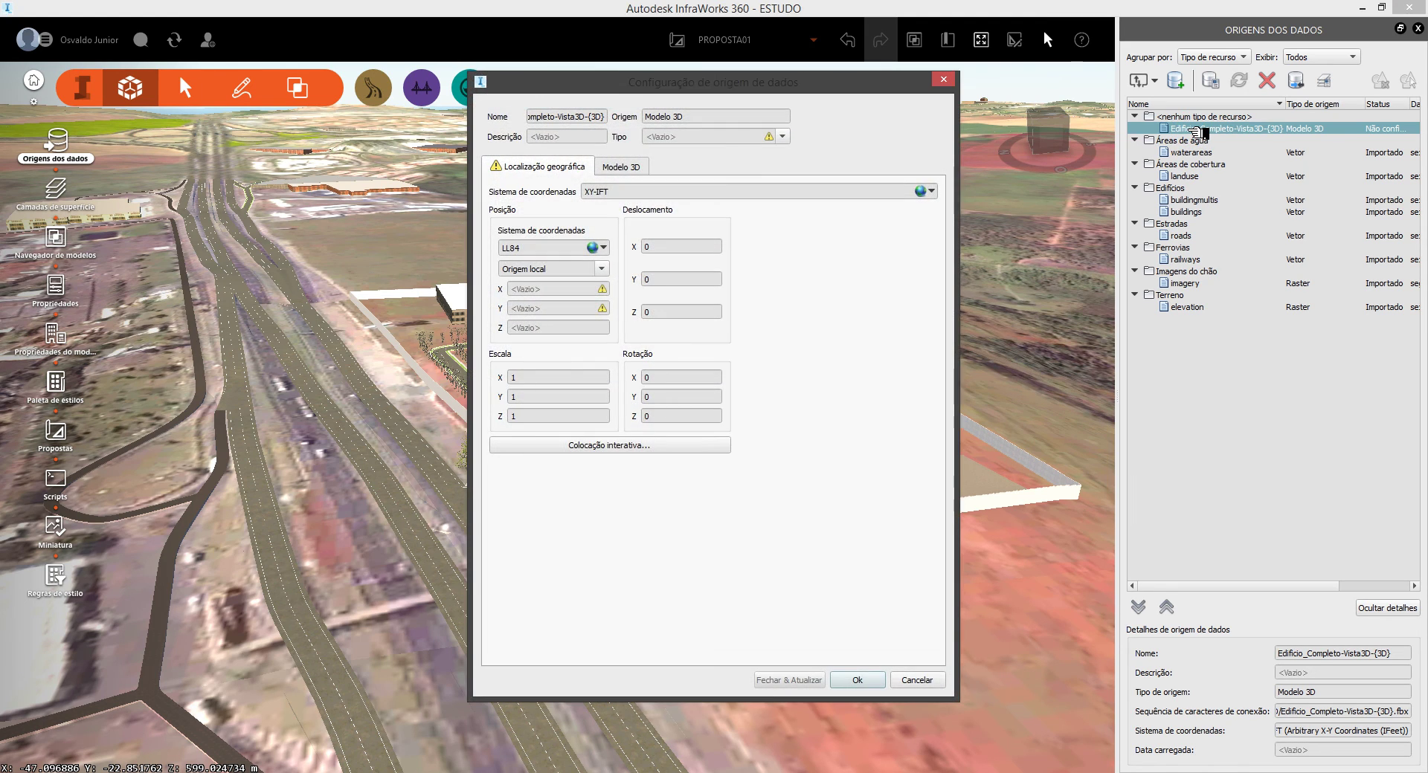
left_click(782, 136)
left_click(740, 169)
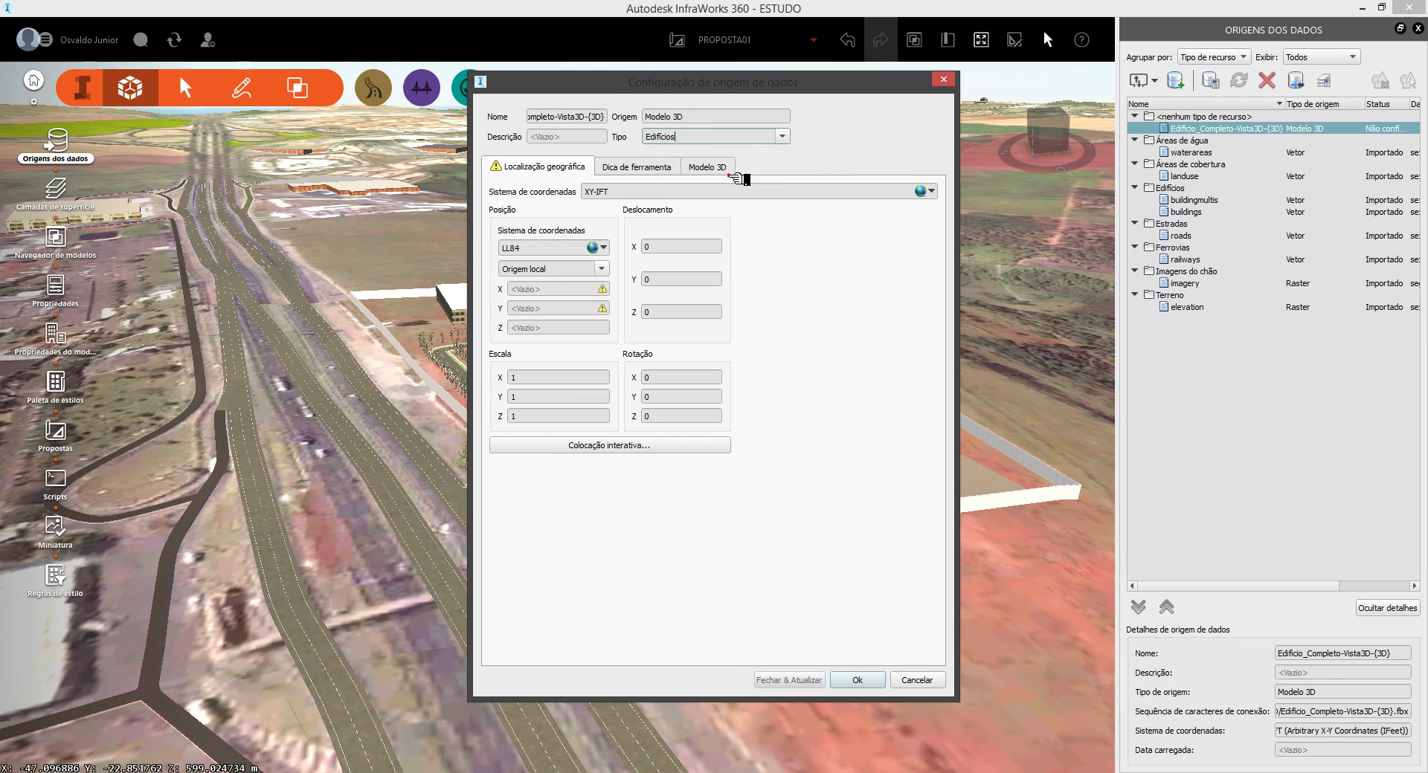
left_click(595, 441)
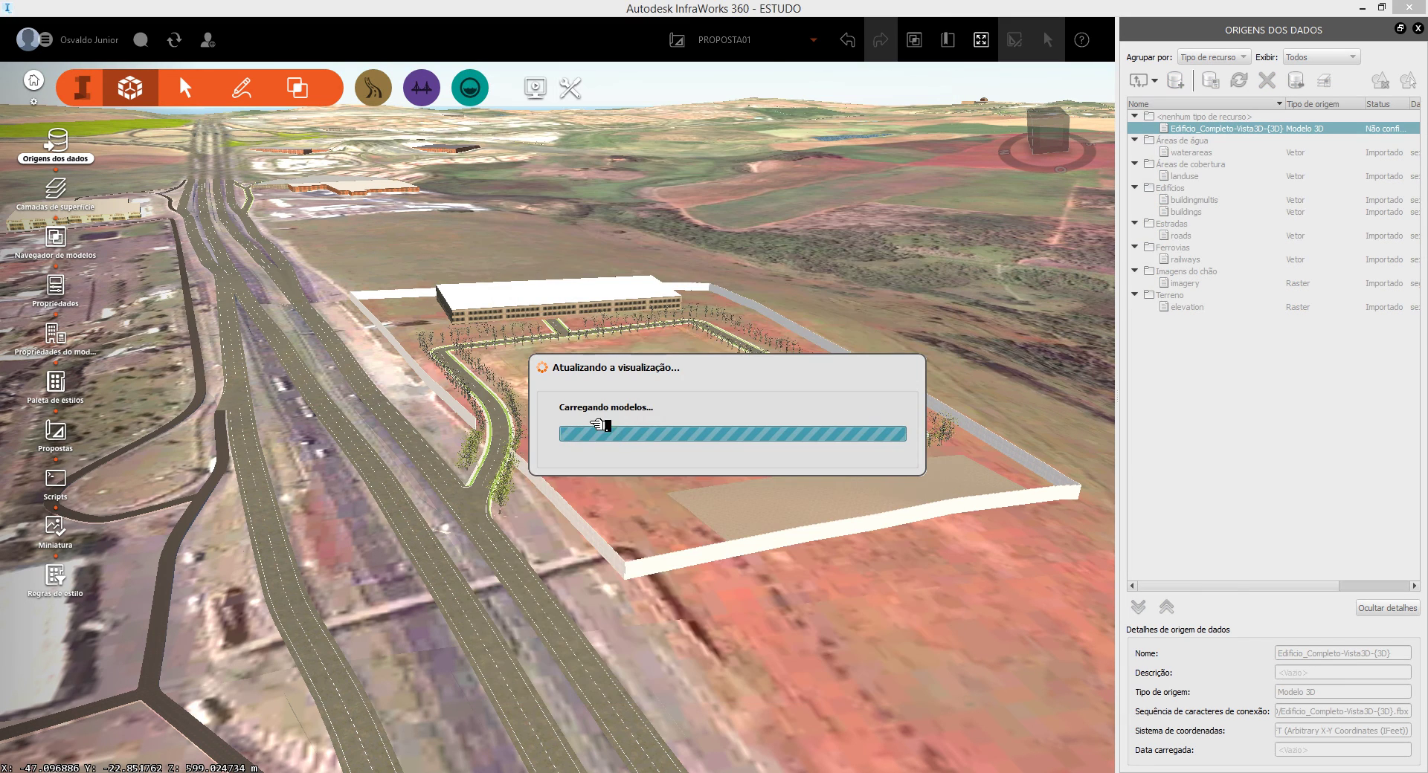
Set the office tower down on the open site, confirm the source settings, and select it
scroll(543, 321, "up", 3)
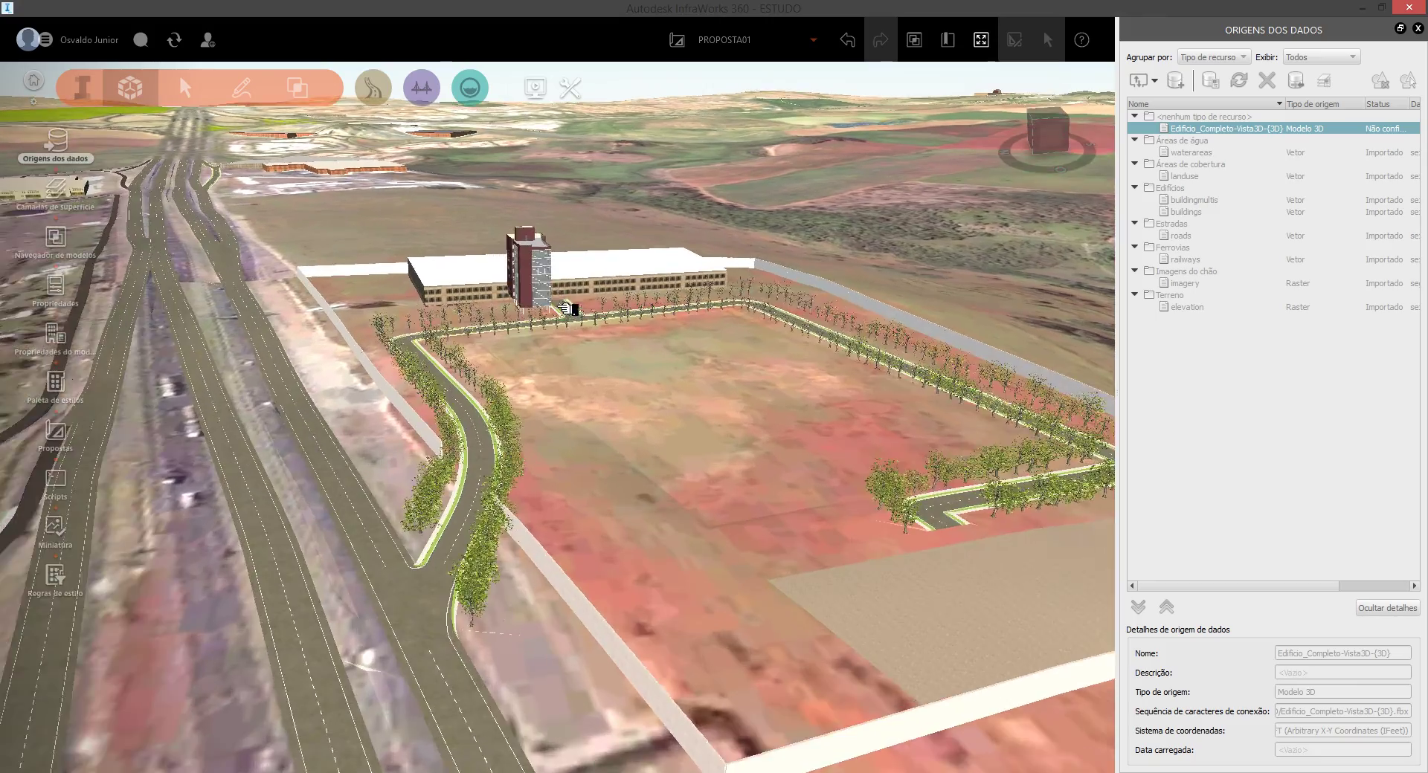
scroll(588, 335, "up", 3)
scroll(641, 526, "up", 3)
left_click_drag(642, 526, 484, 478)
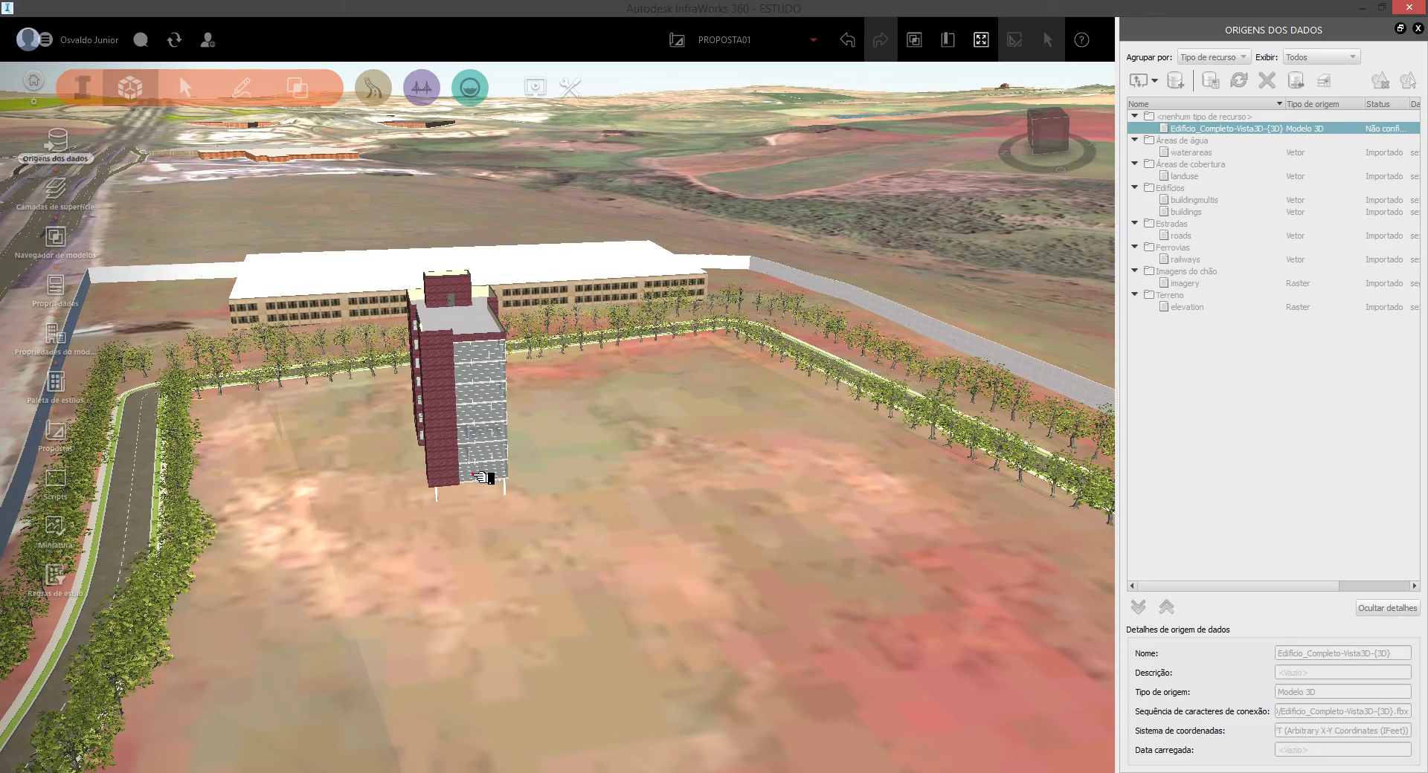
left_click(485, 478)
left_click(789, 679)
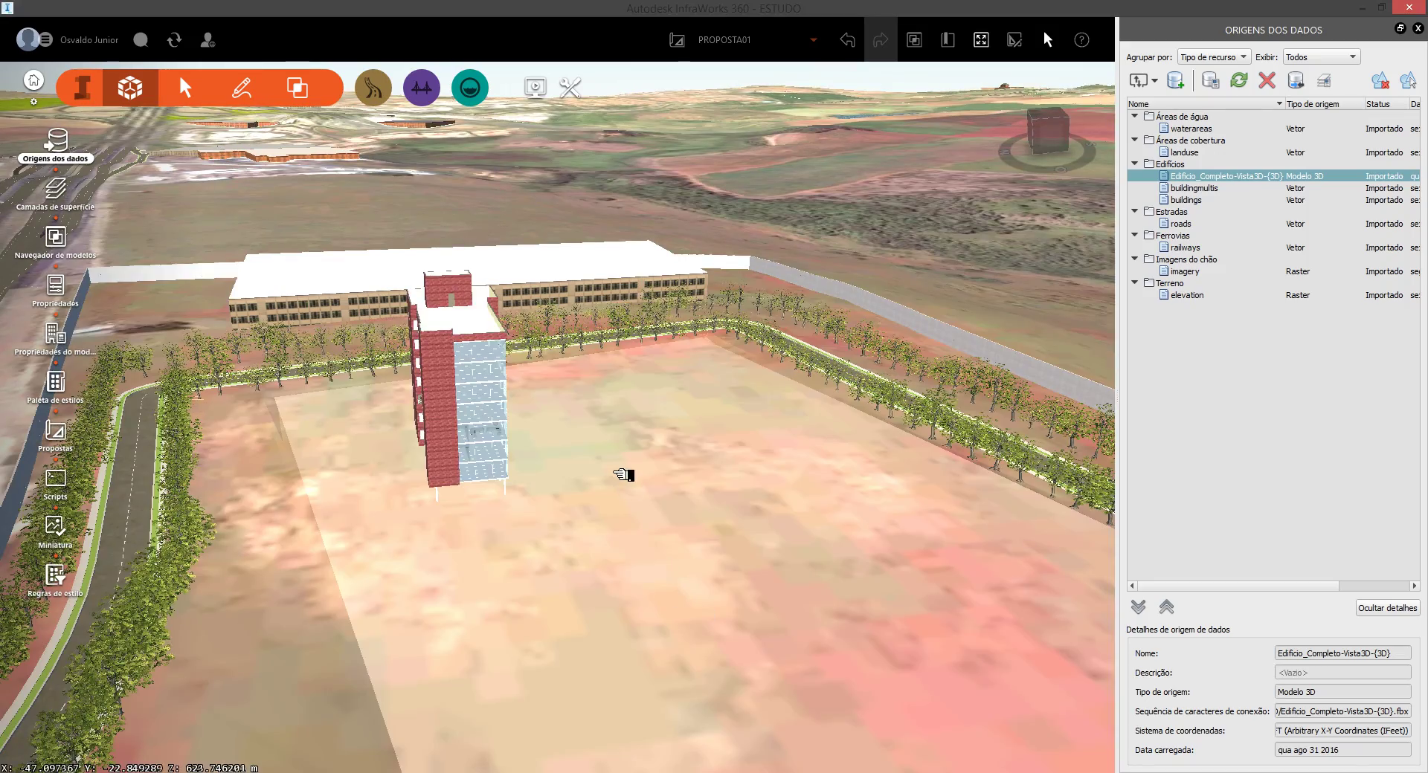
mouse_move(624, 474)
middle_mouse_down()
mouse_move(638, 450)
mouse_move(735, 527)
mouse_move(701, 532)
middle_mouse_up()
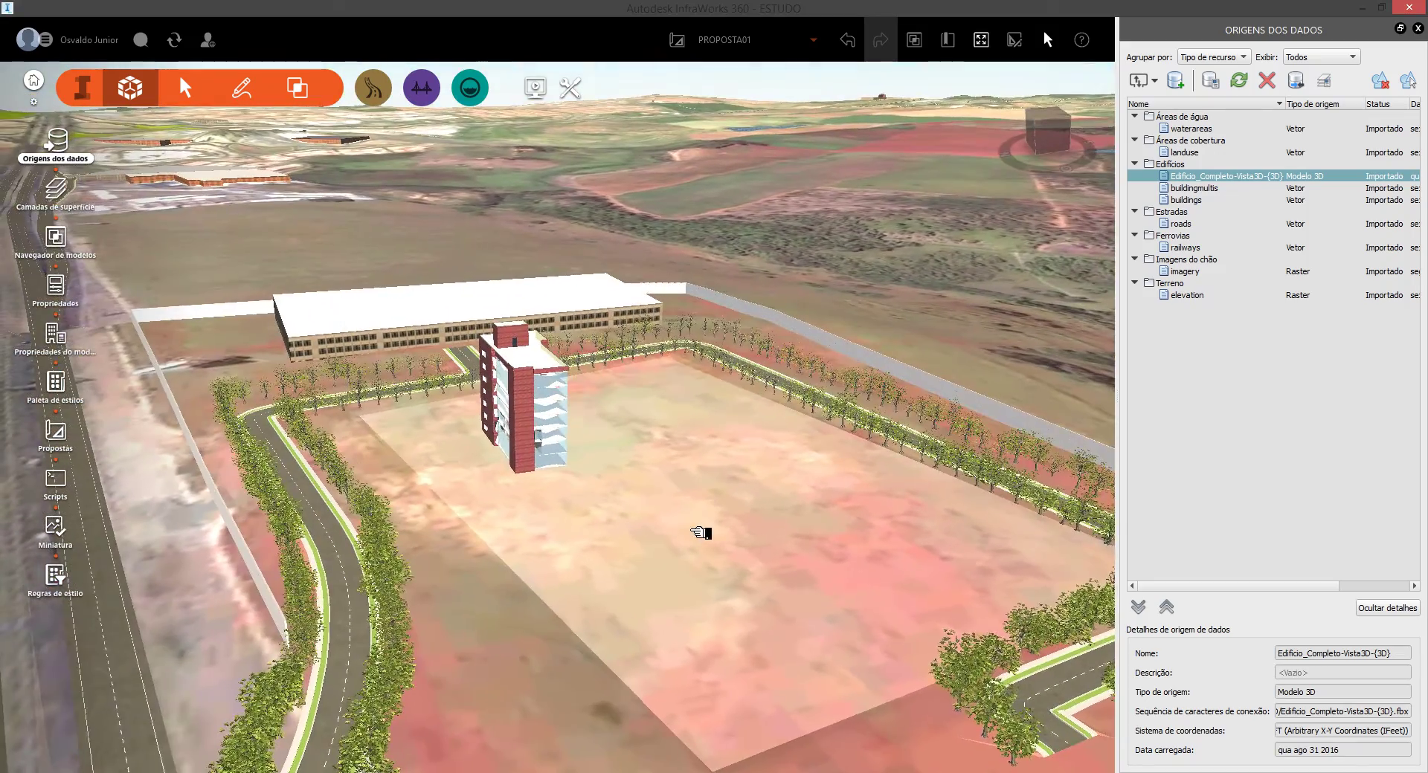
left_click(580, 440)
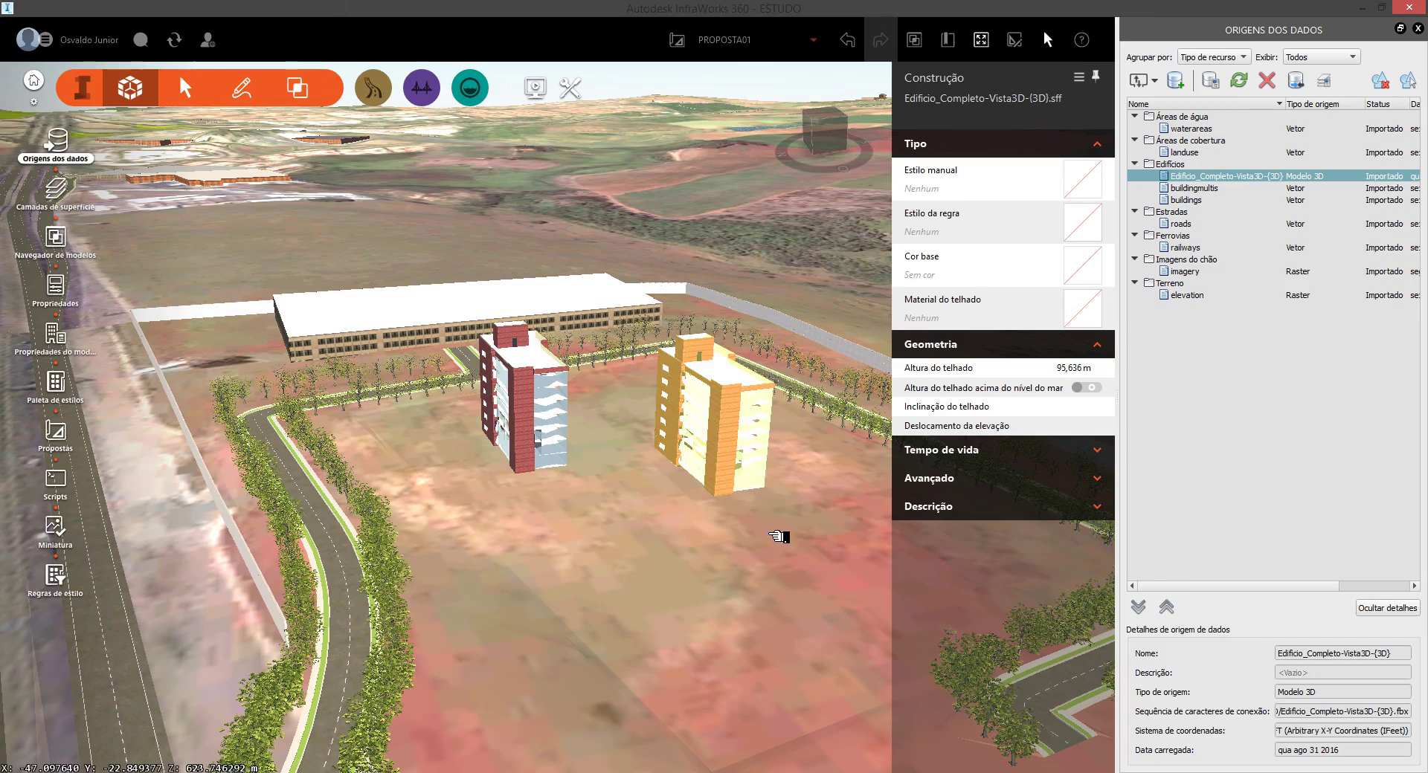
Orbit around the placed towers, then pull back to an overview of towers and city
mouse_move(777, 535)
middle_mouse_down()
mouse_move(573, 480)
mouse_move(668, 503)
mouse_move(566, 494)
mouse_move(548, 508)
mouse_move(814, 470)
mouse_move(740, 589)
mouse_move(715, 592)
mouse_move(647, 519)
mouse_move(422, 503)
mouse_move(510, 484)
mouse_move(811, 496)
mouse_move(864, 476)
middle_mouse_up()
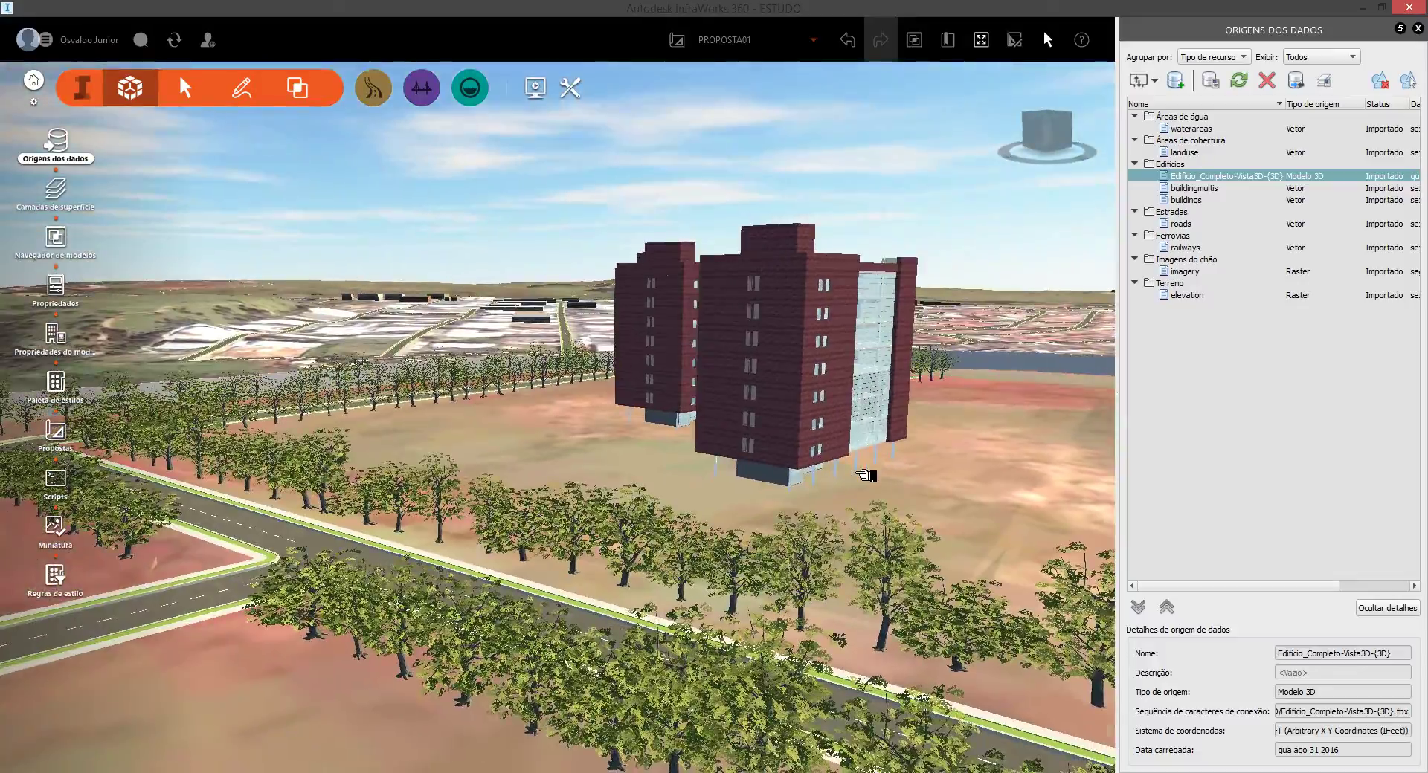
mouse_move(510, 491)
left_mouse_down()
mouse_move(566, 388)
mouse_move(720, 217)
mouse_move(746, 68)
left_mouse_up()
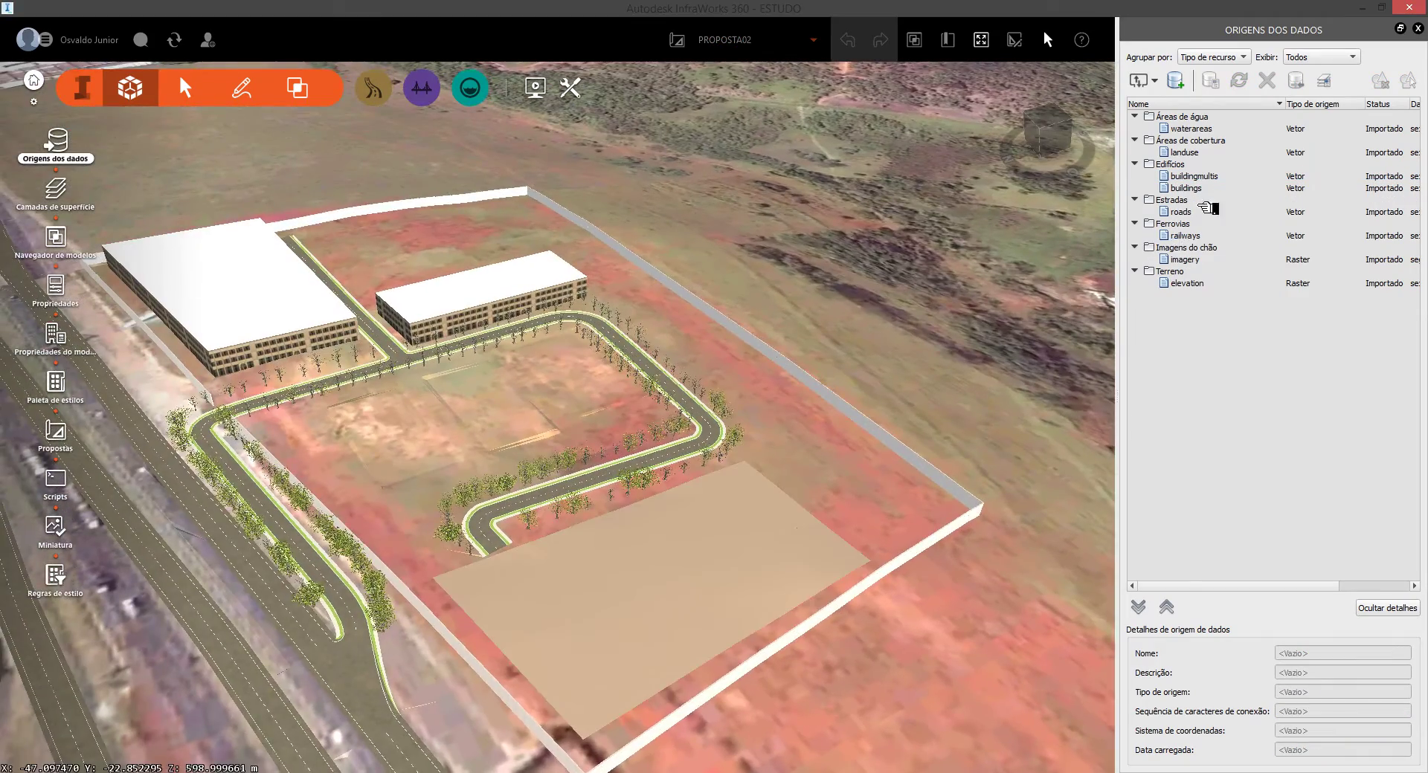
Import Edificio_Completo-Vista3D-{3D}.fbx again as a 3D Model source typed as Edifícios
left_click(1159, 81)
left_click(1149, 102)
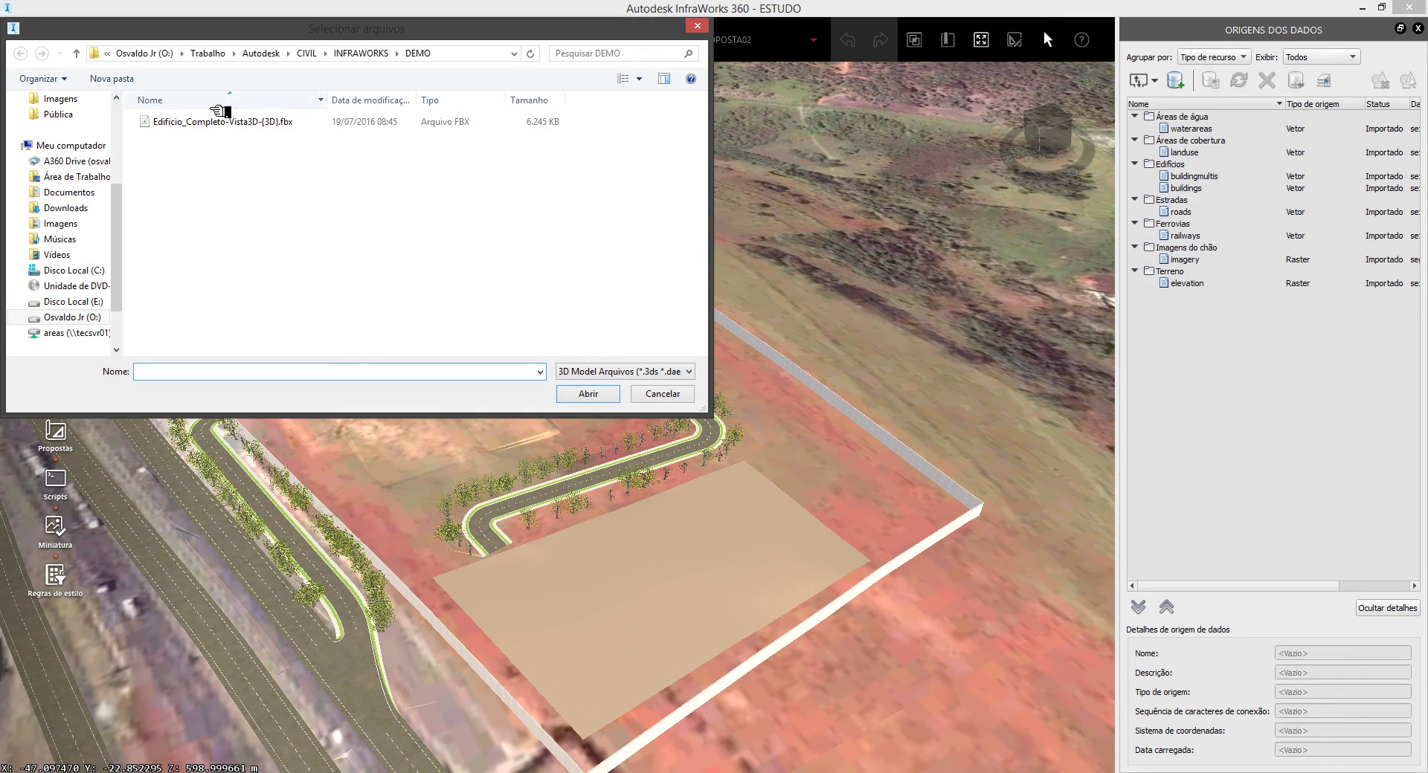
double_click(215, 121)
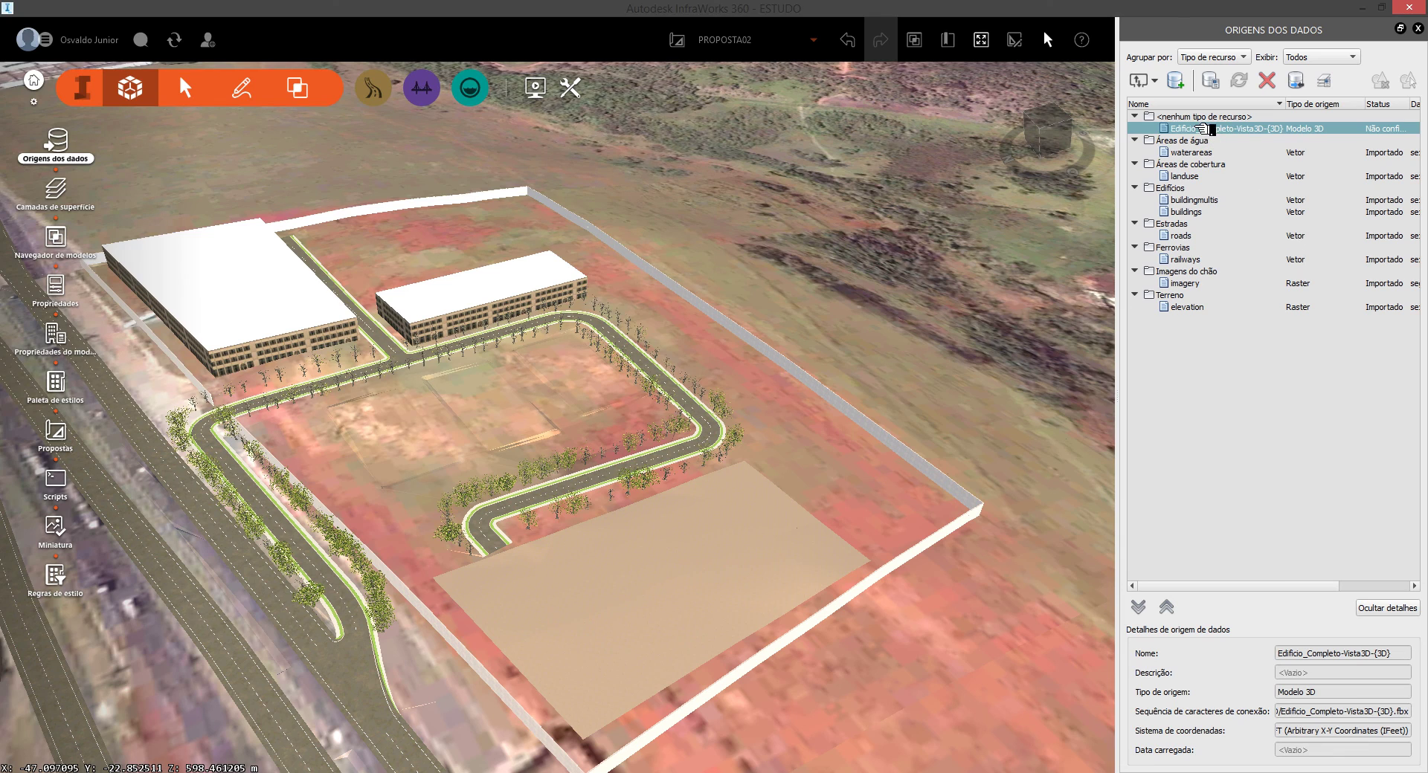
double_click(1203, 128)
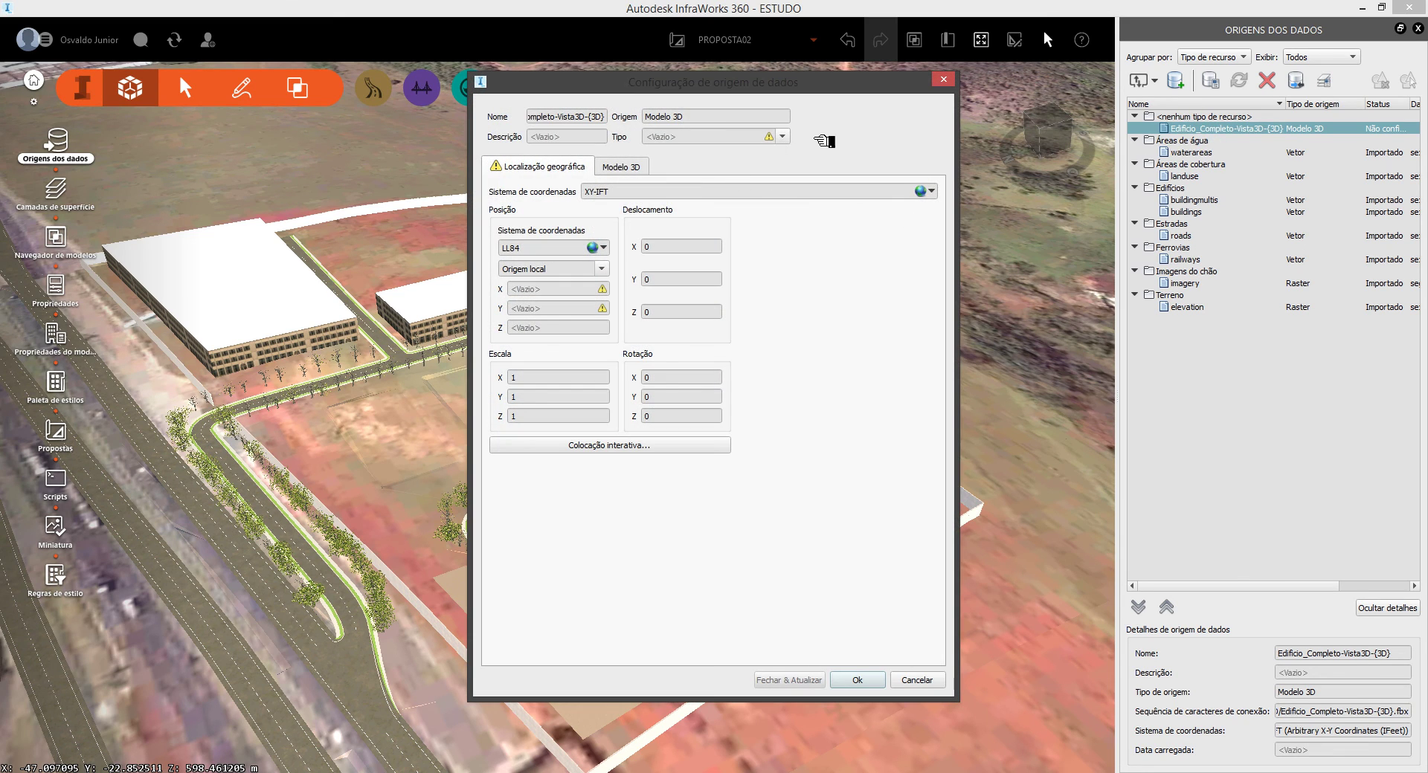
left_click(782, 136)
left_click(739, 181)
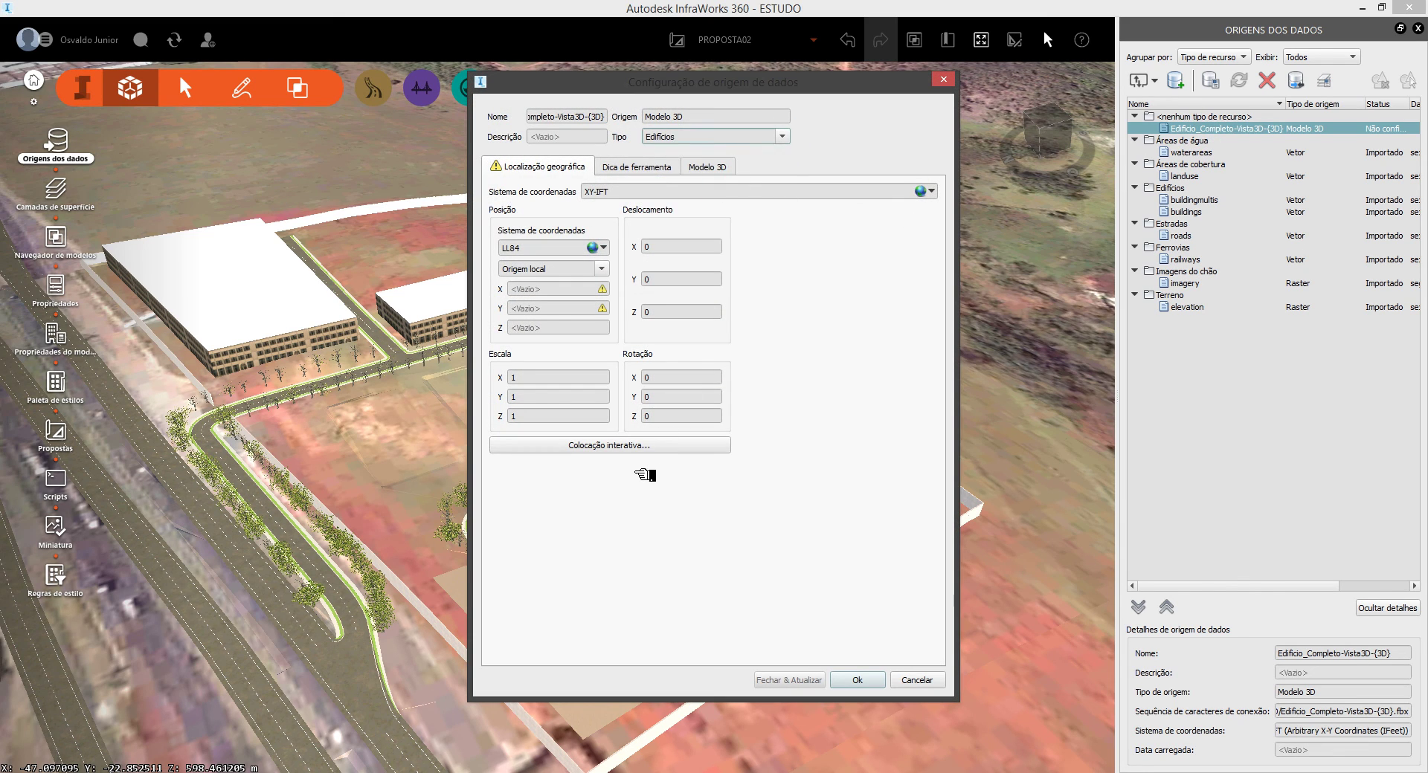
Place the tower on the lot, apply Fechar & Atualizar, and copy-drag it into additional towers
left_click(644, 445)
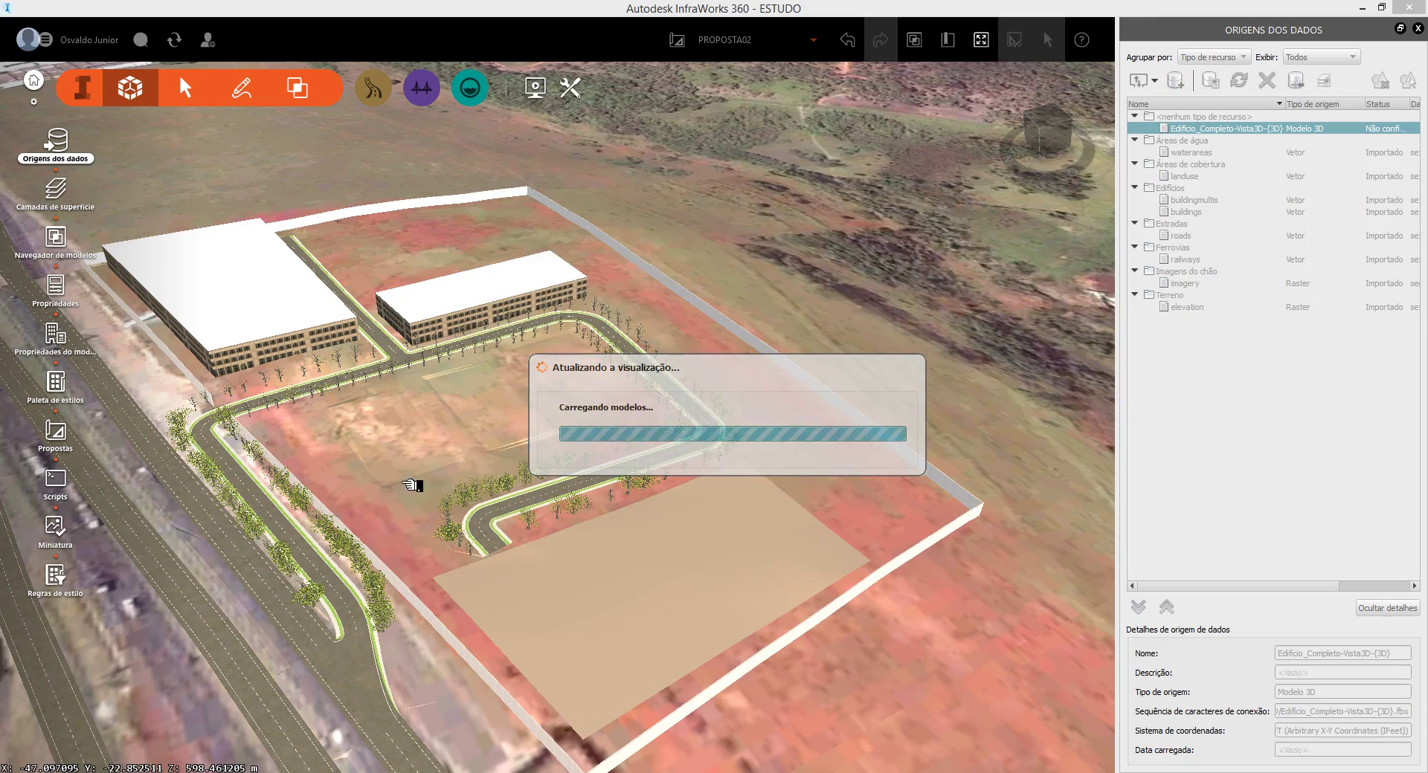
scroll(350, 437, "up", 3)
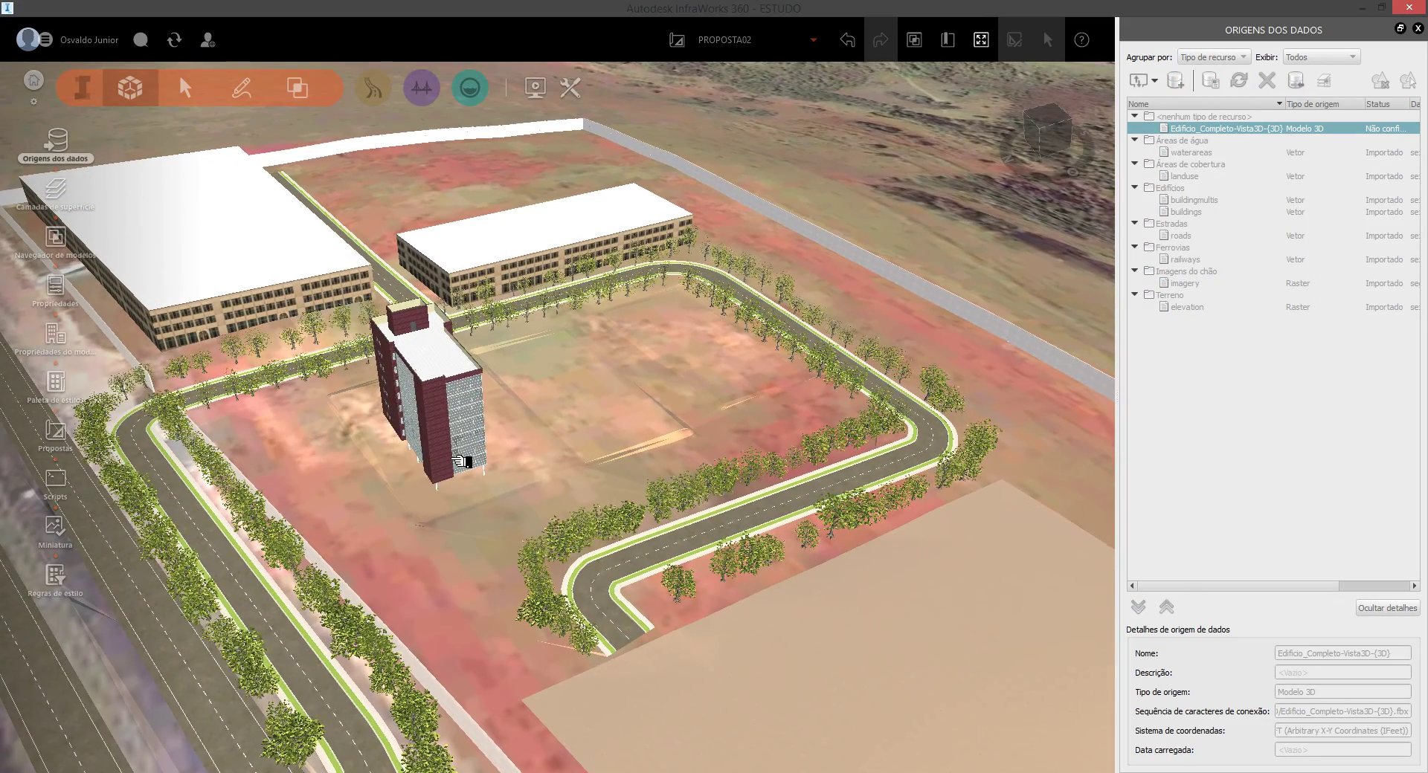
left_click(455, 461)
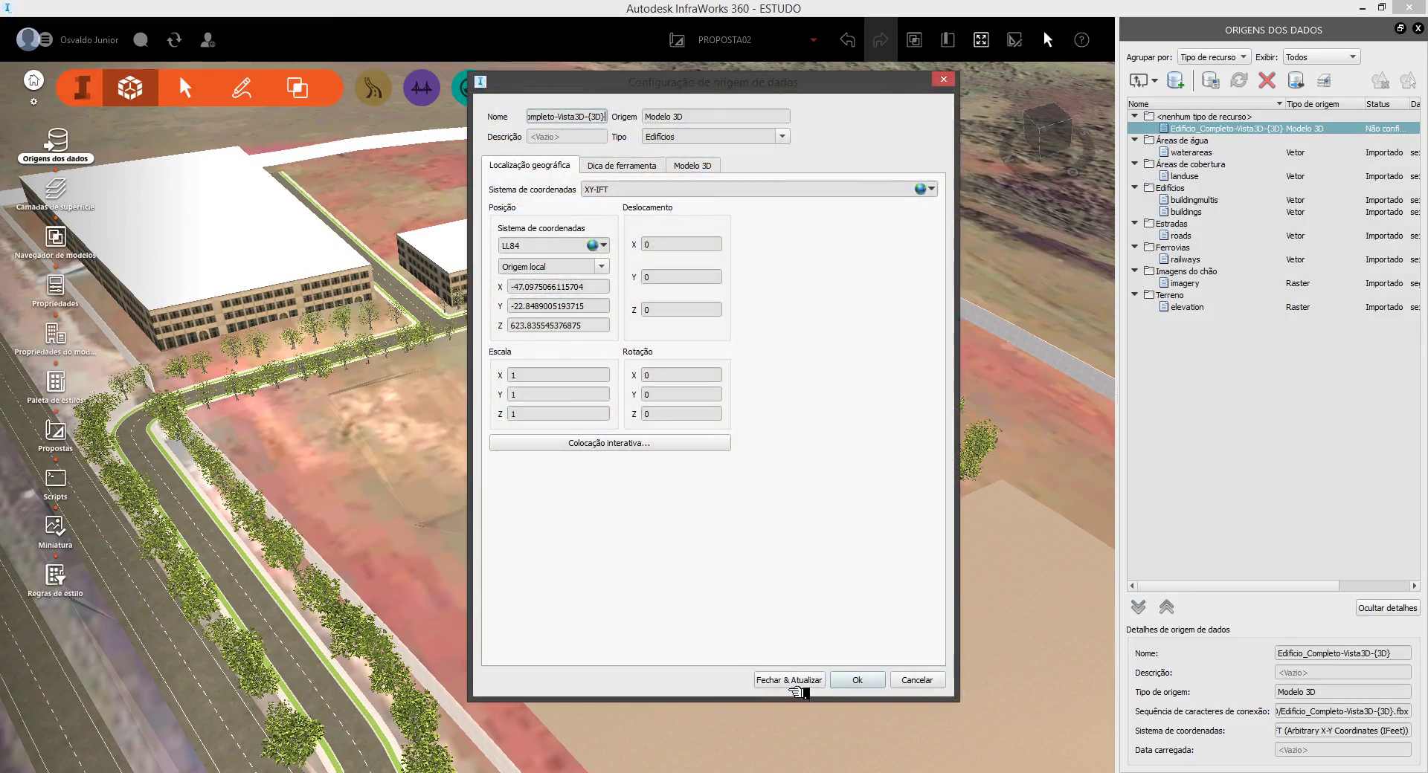
left_click(796, 680)
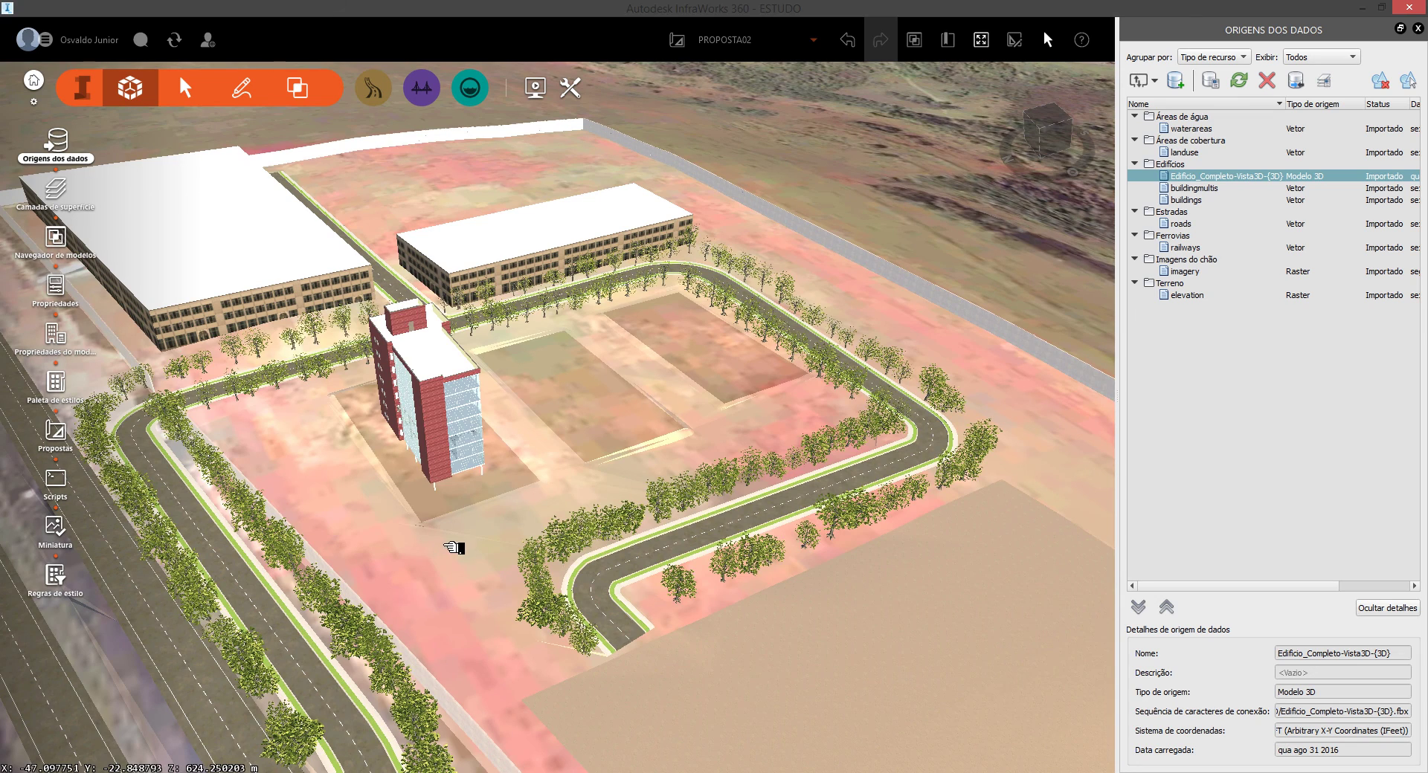
left_click(447, 472)
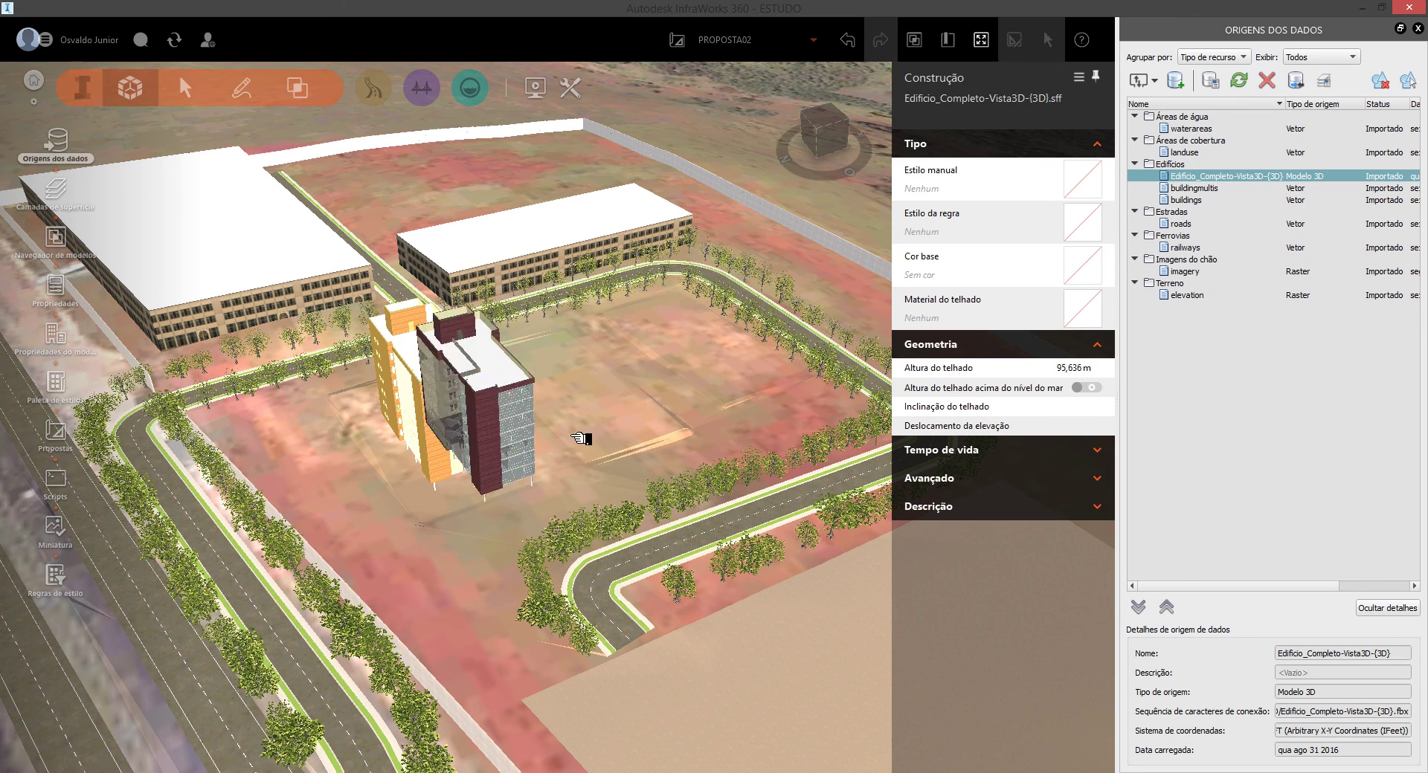
mouse_move(580, 438)
left_mouse_down()
mouse_move(590, 404)
mouse_move(705, 379)
left_mouse_up()
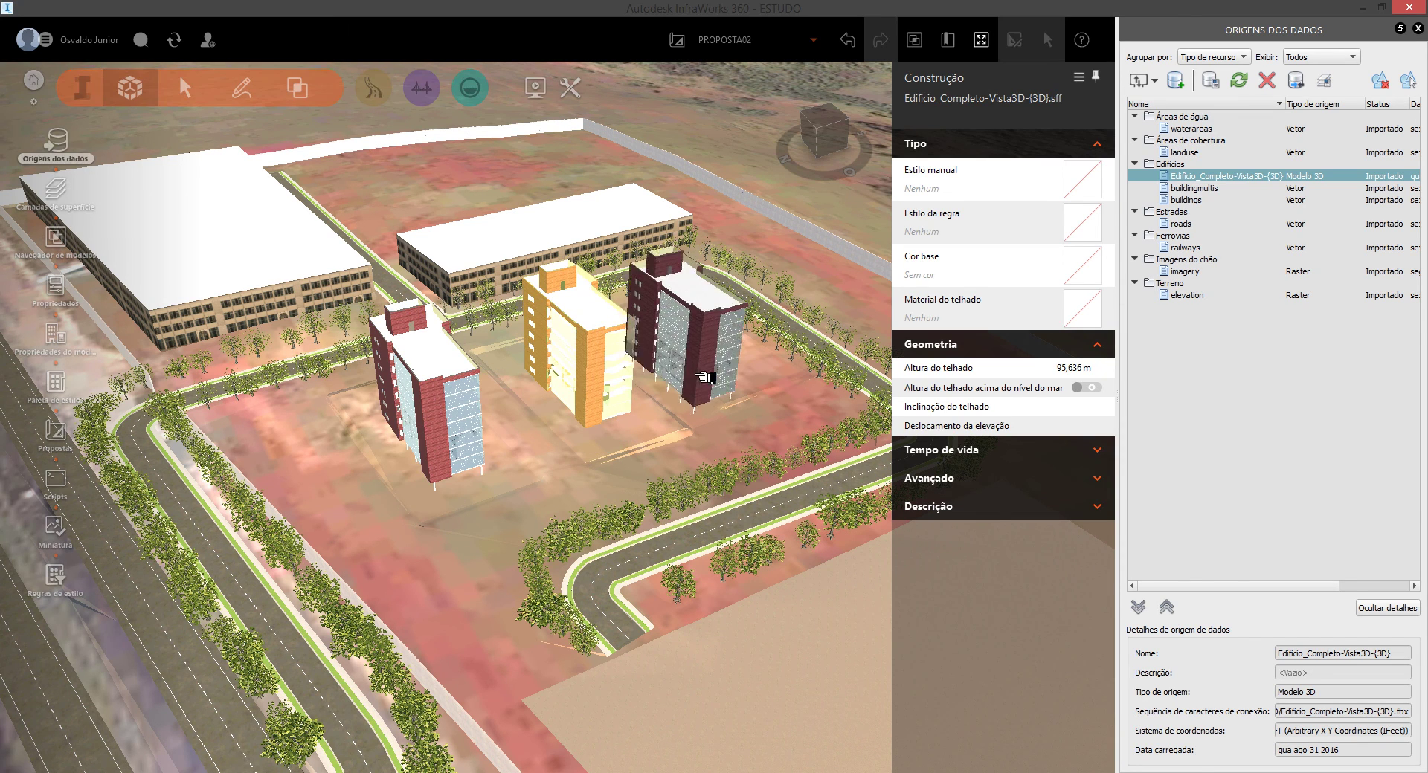
key("Escape")
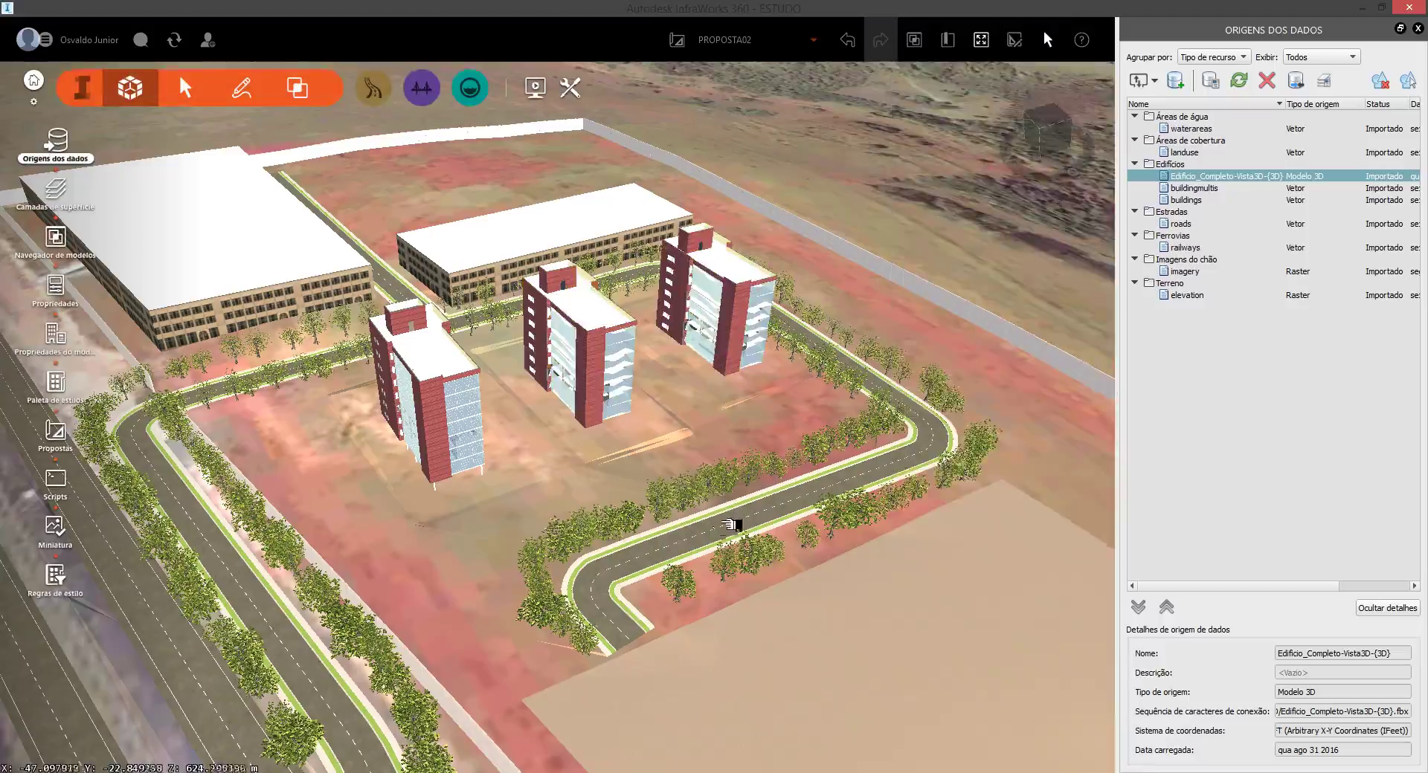
mouse_move(739, 520)
middle_mouse_down()
mouse_move(685, 525)
mouse_move(583, 485)
mouse_move(705, 389)
middle_mouse_up()
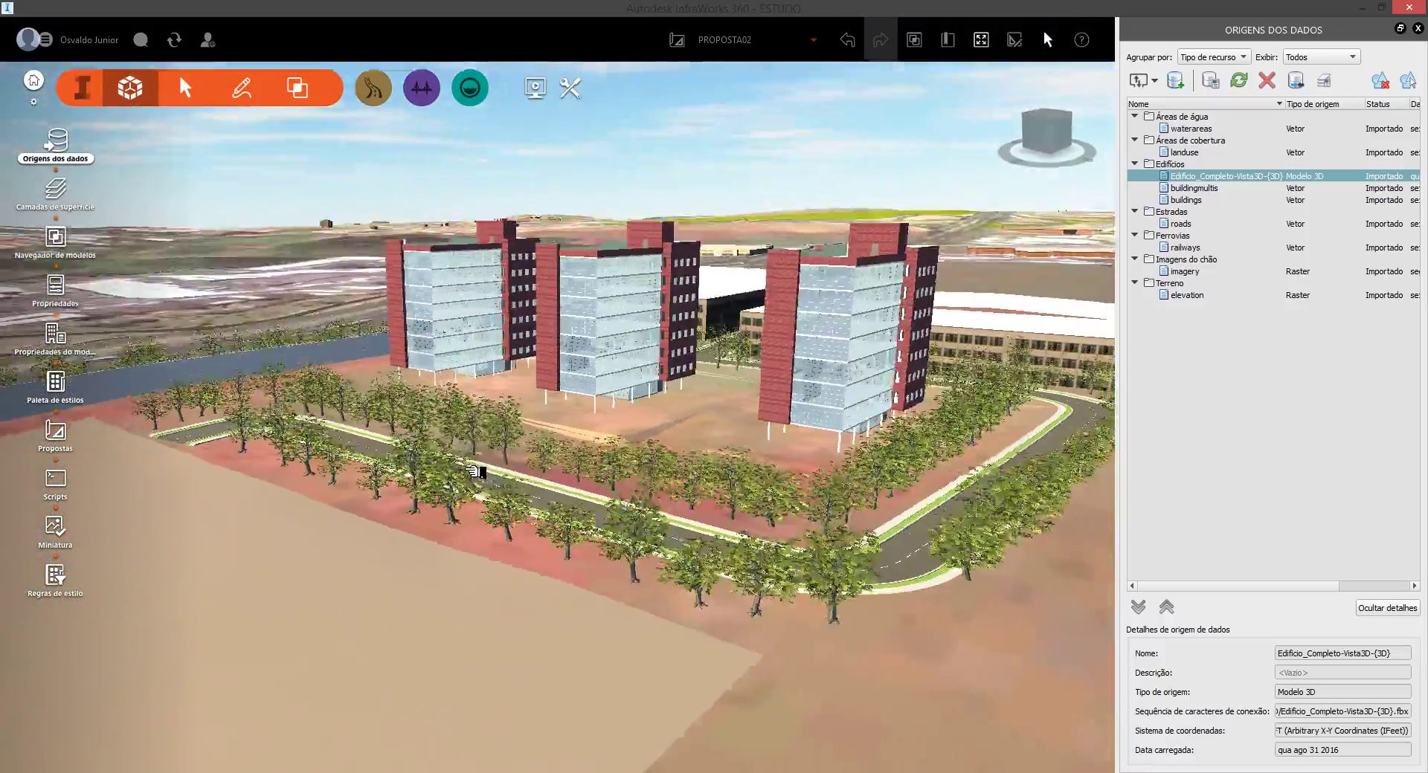
scroll(705, 388, "up", 3)
scroll(685, 405, "up", 3)
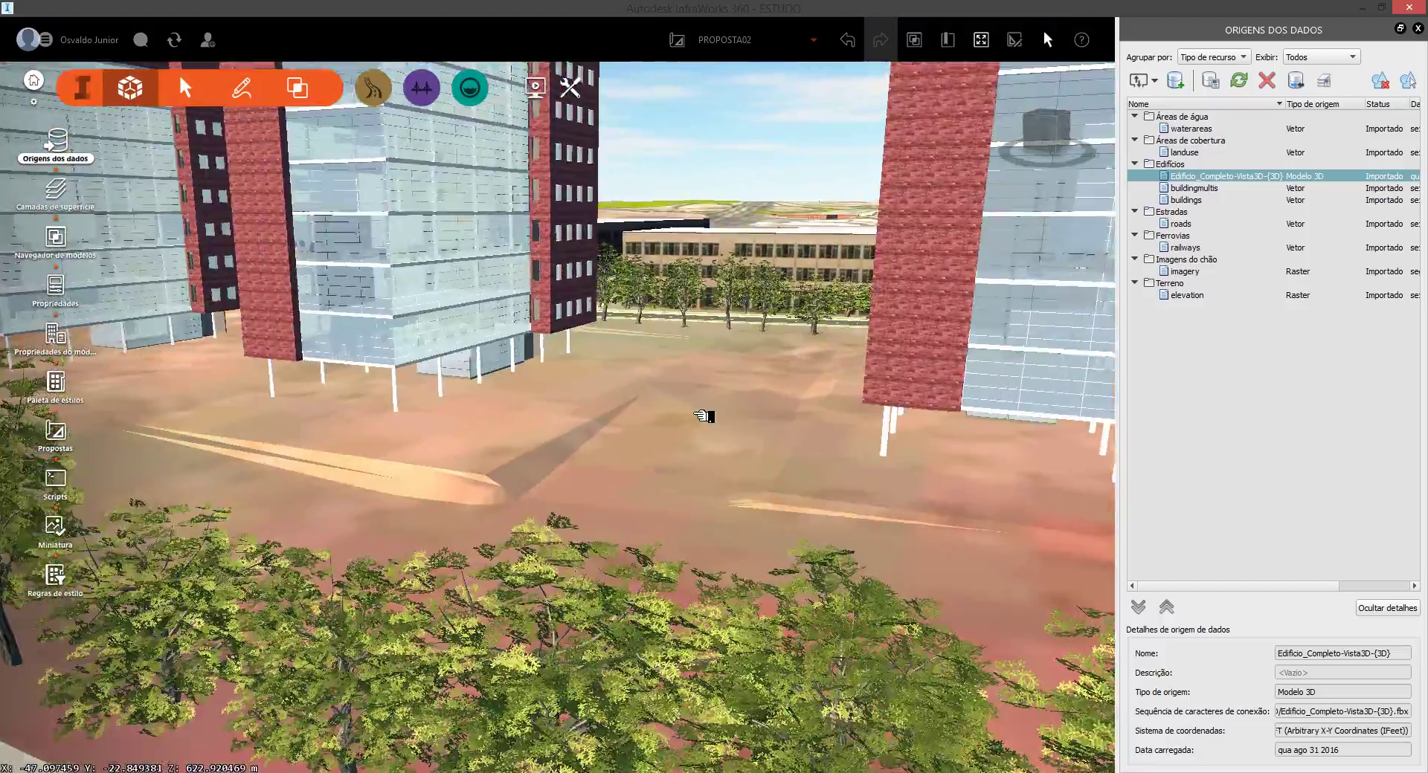
scroll(701, 451, "down", 2)
scroll(679, 446, "down", 2)
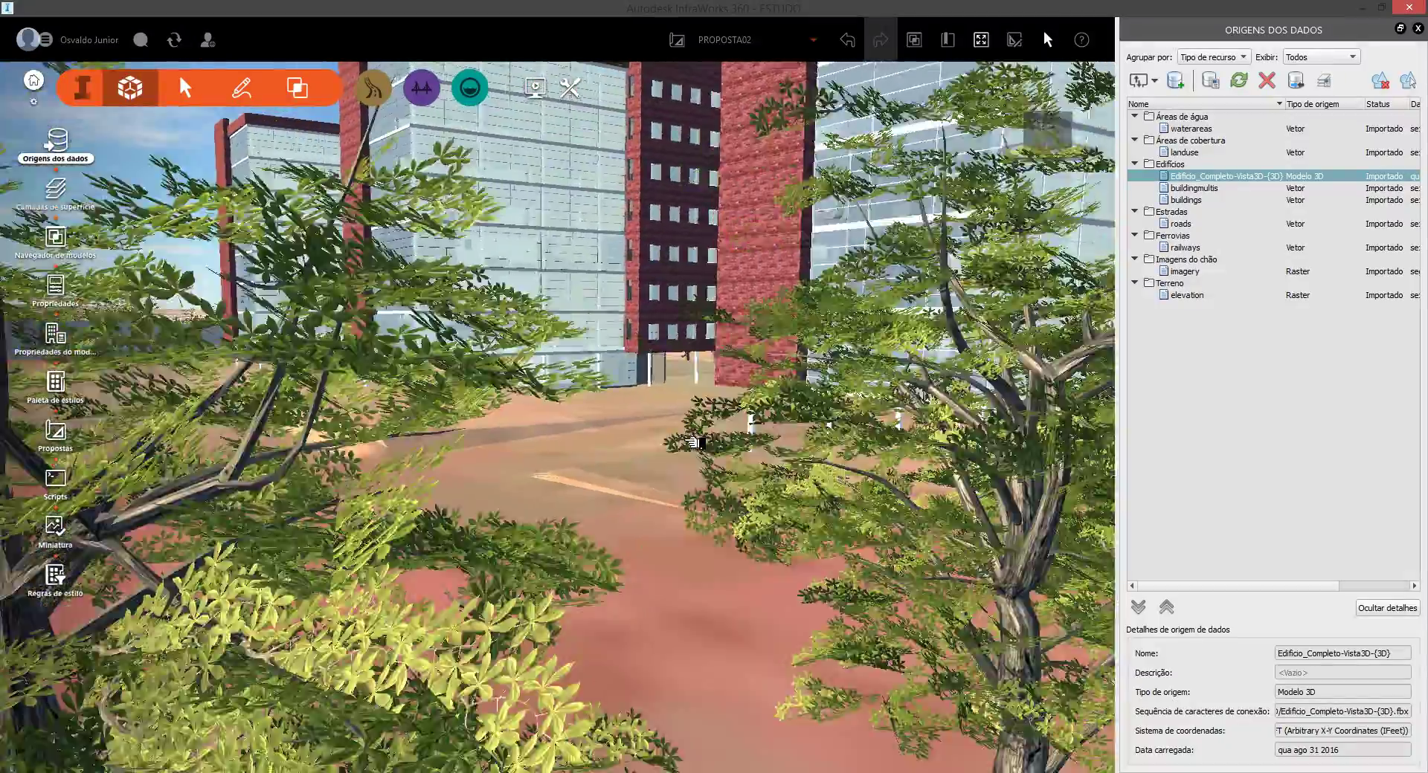
scroll(694, 436, "down", 2)
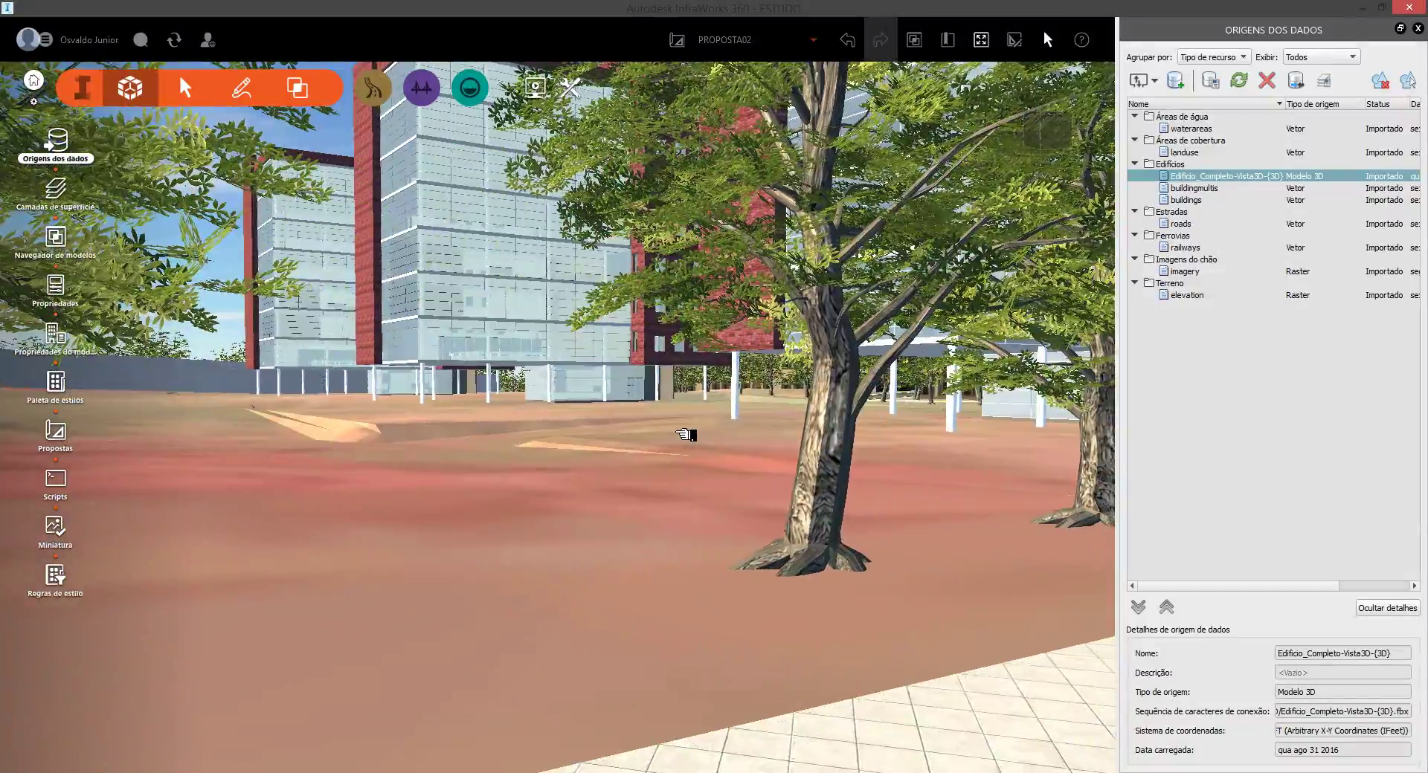
scroll(685, 435, "down", 3)
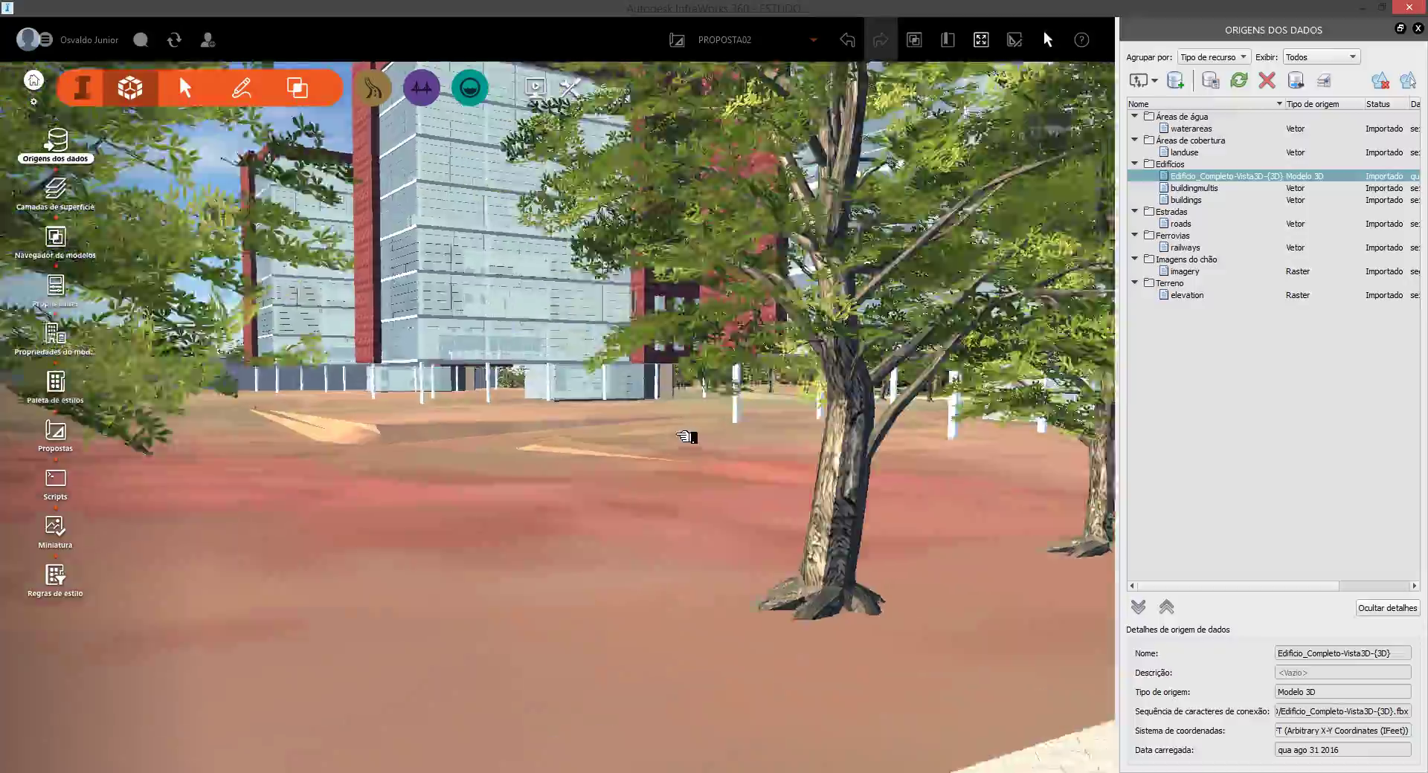
scroll(669, 446, "down", 2)
scroll(654, 467, "down", 3)
scroll(670, 566, "down", 2)
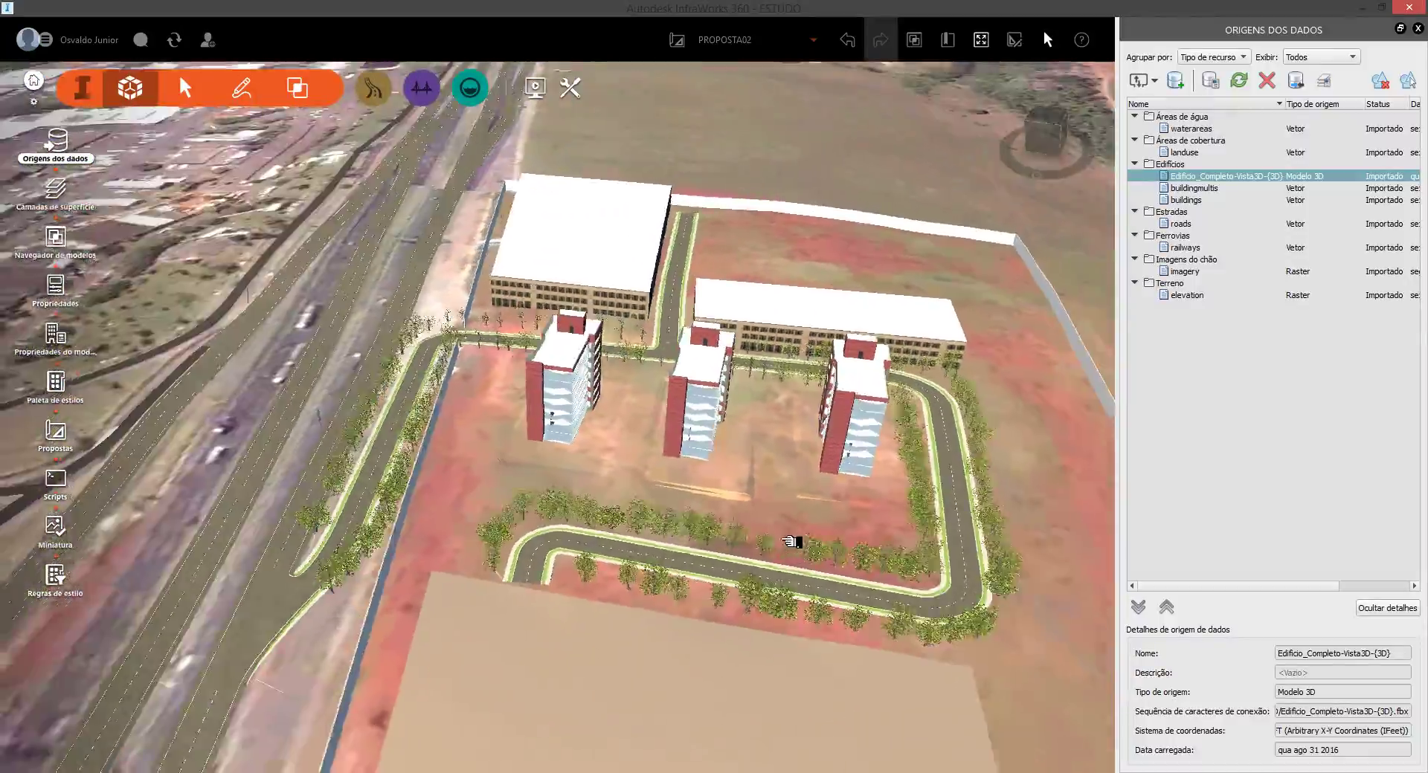
left_click_drag(791, 543, 890, 518)
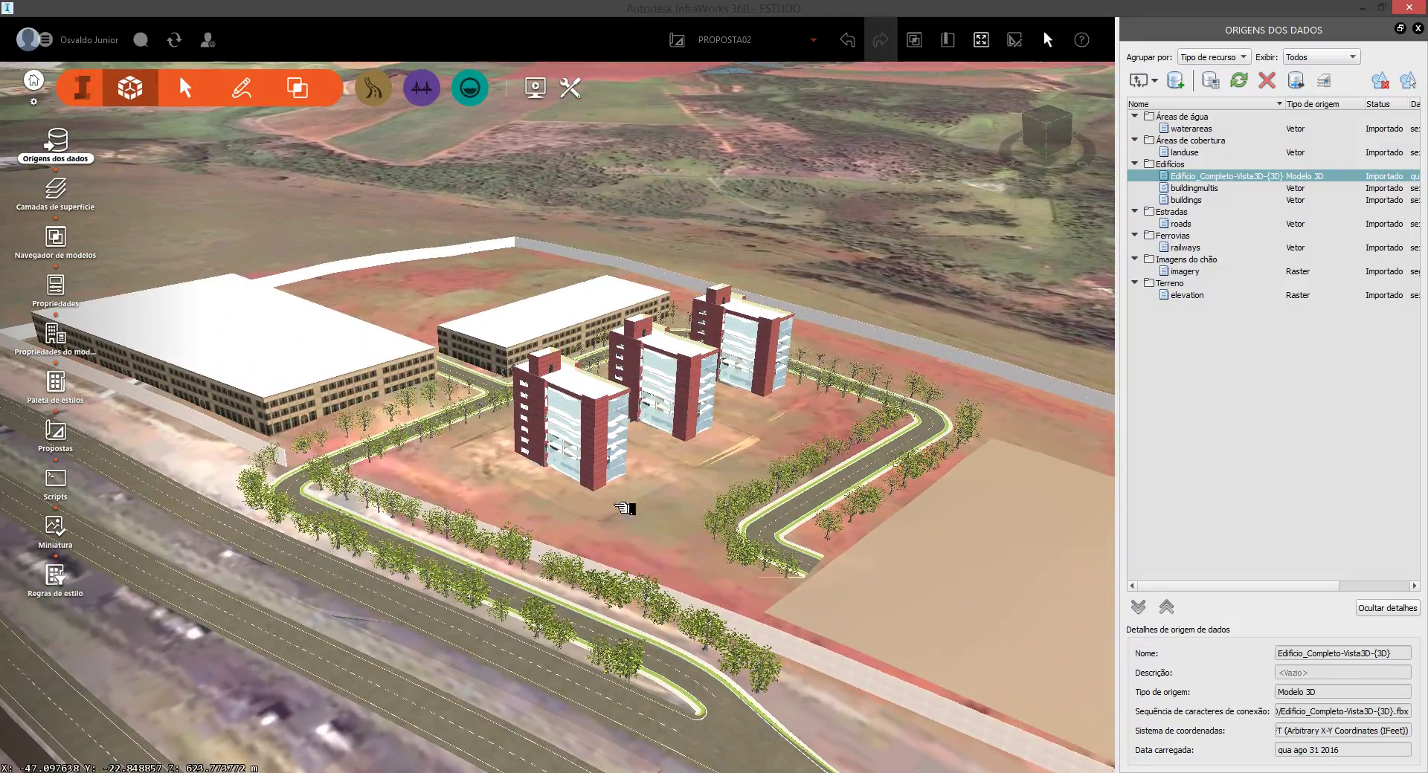
middle_click_drag(625, 508, 790, 474)
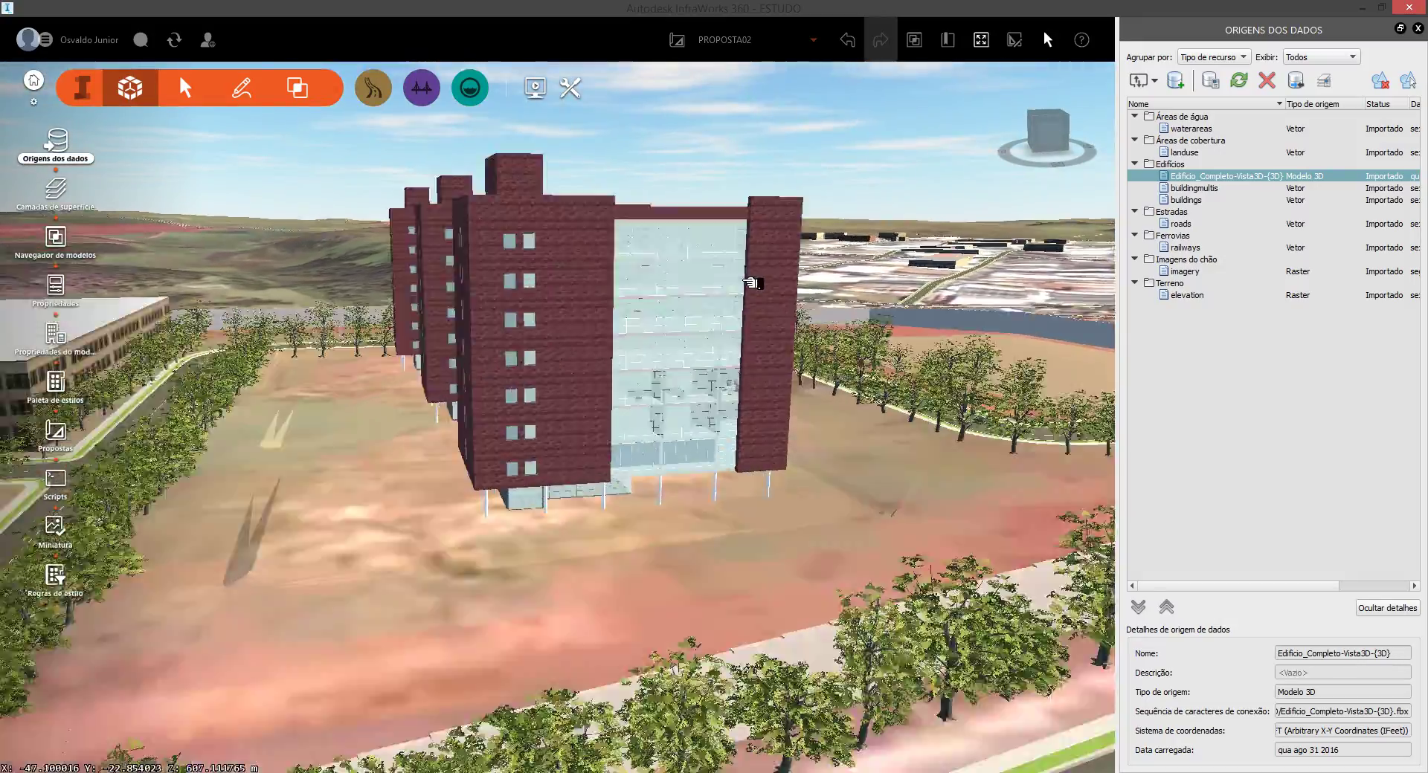
scroll(679, 326, "up", 3)
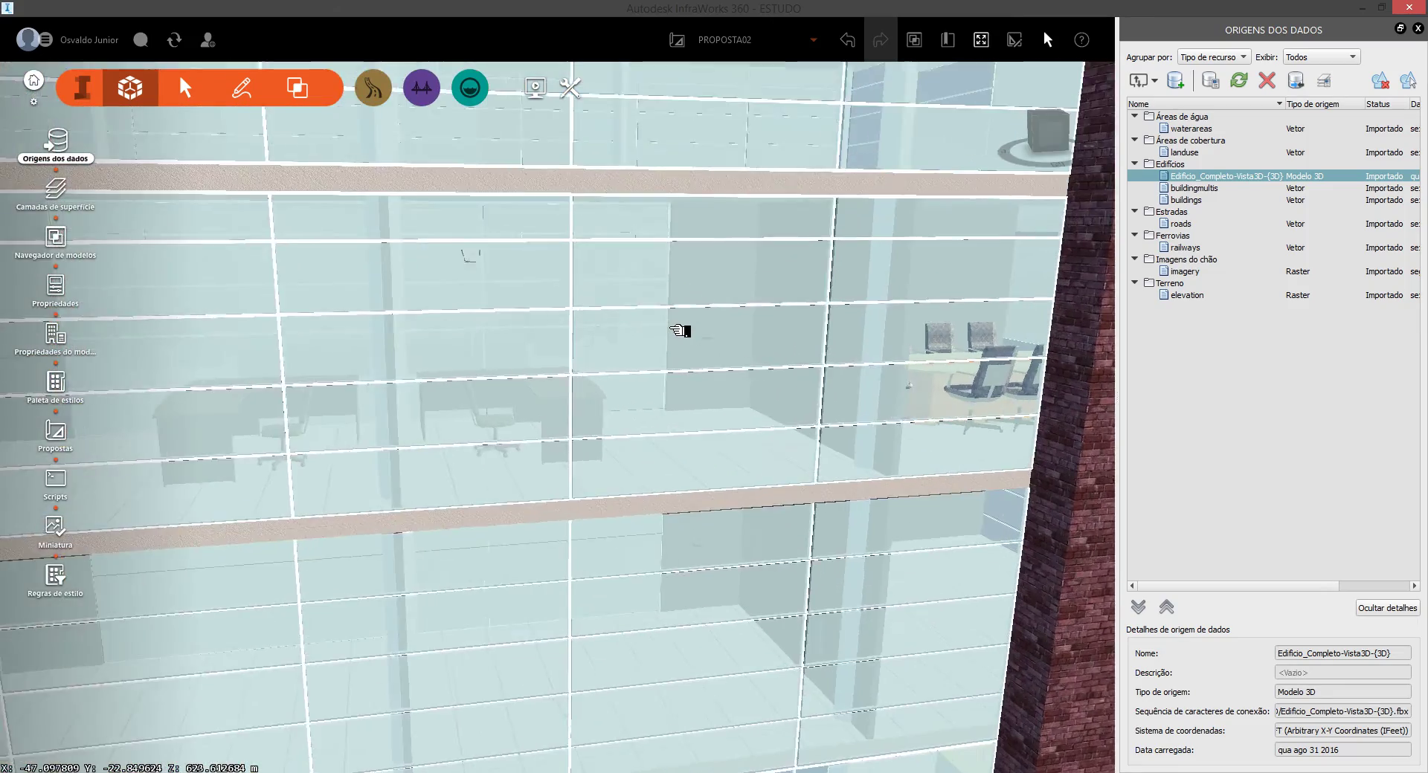
scroll(675, 339, "up", 5)
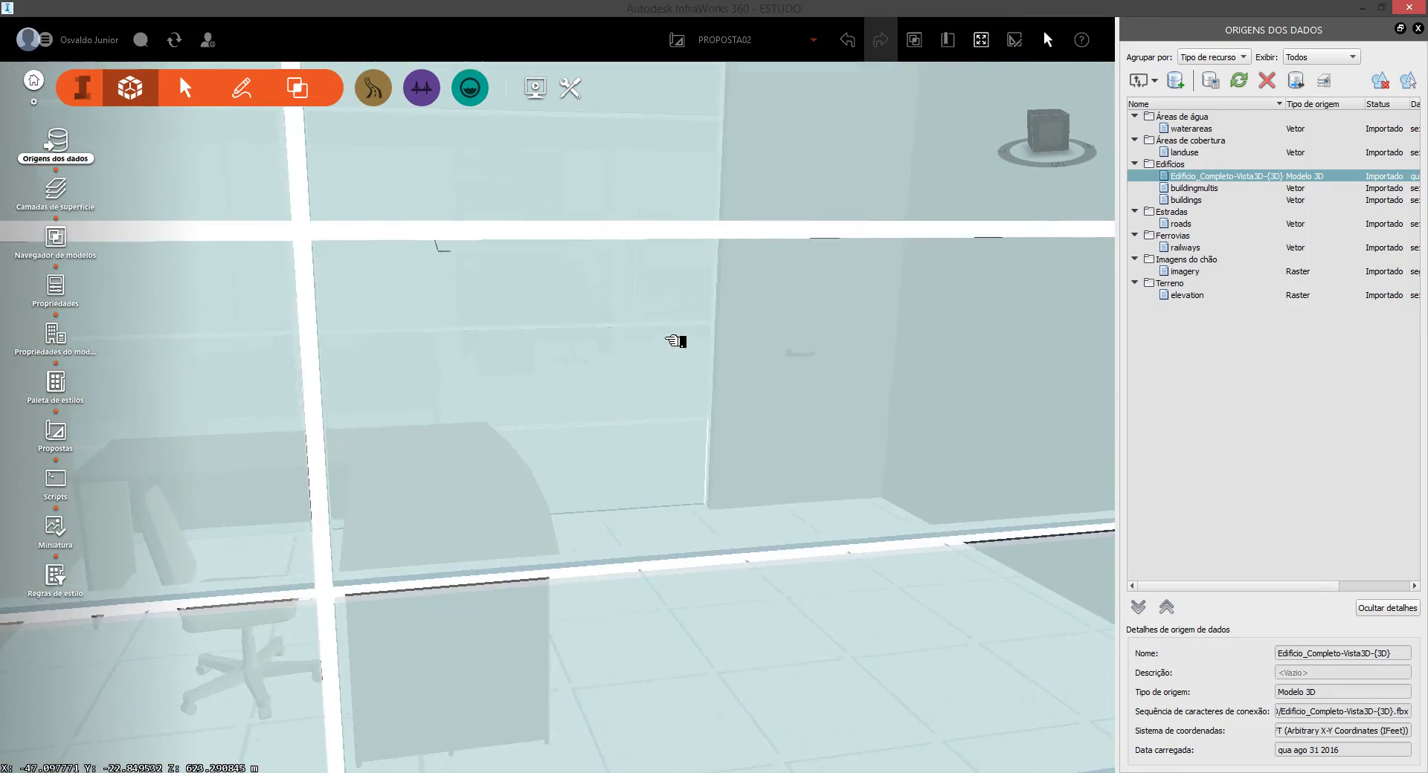
scroll(675, 340, "up", 2)
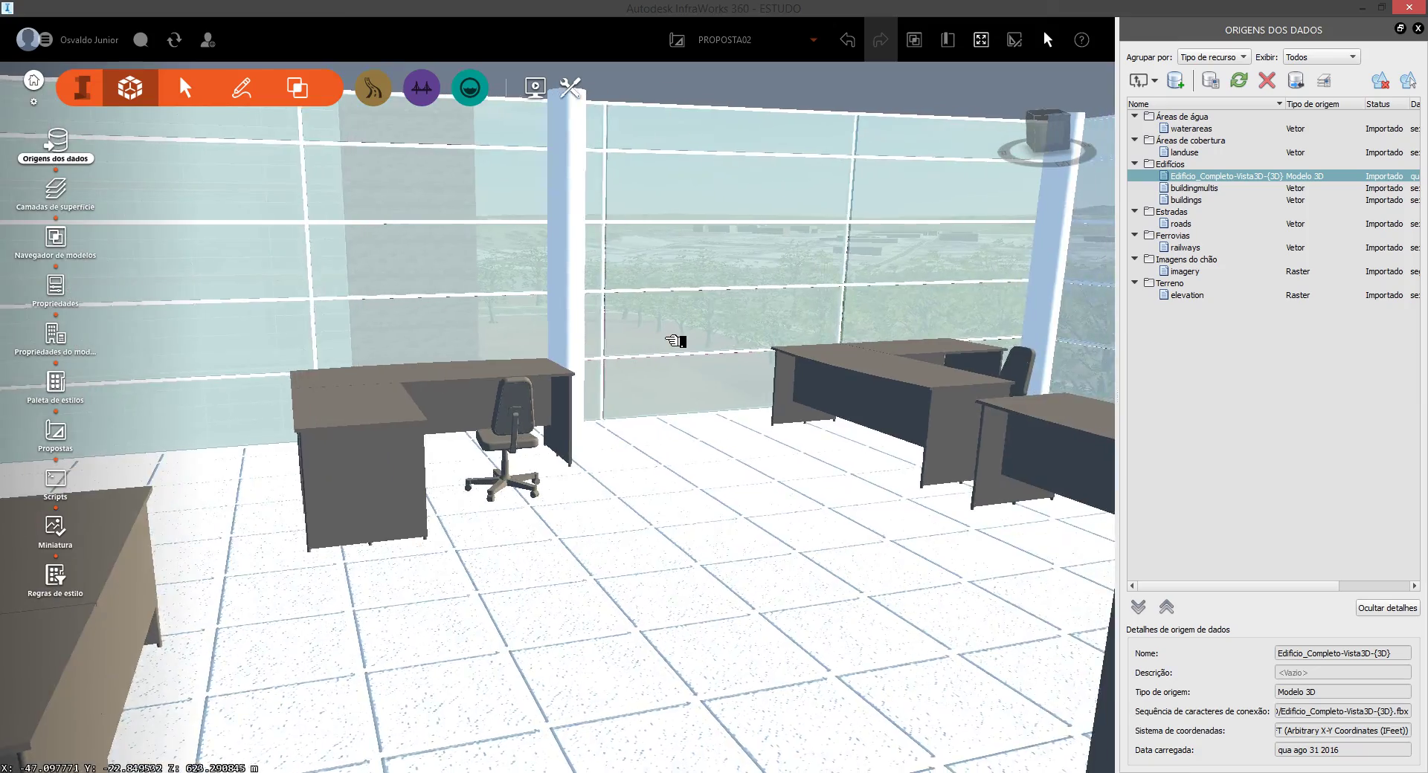
scroll(675, 340, "up", 3)
scroll(675, 340, "down", 5)
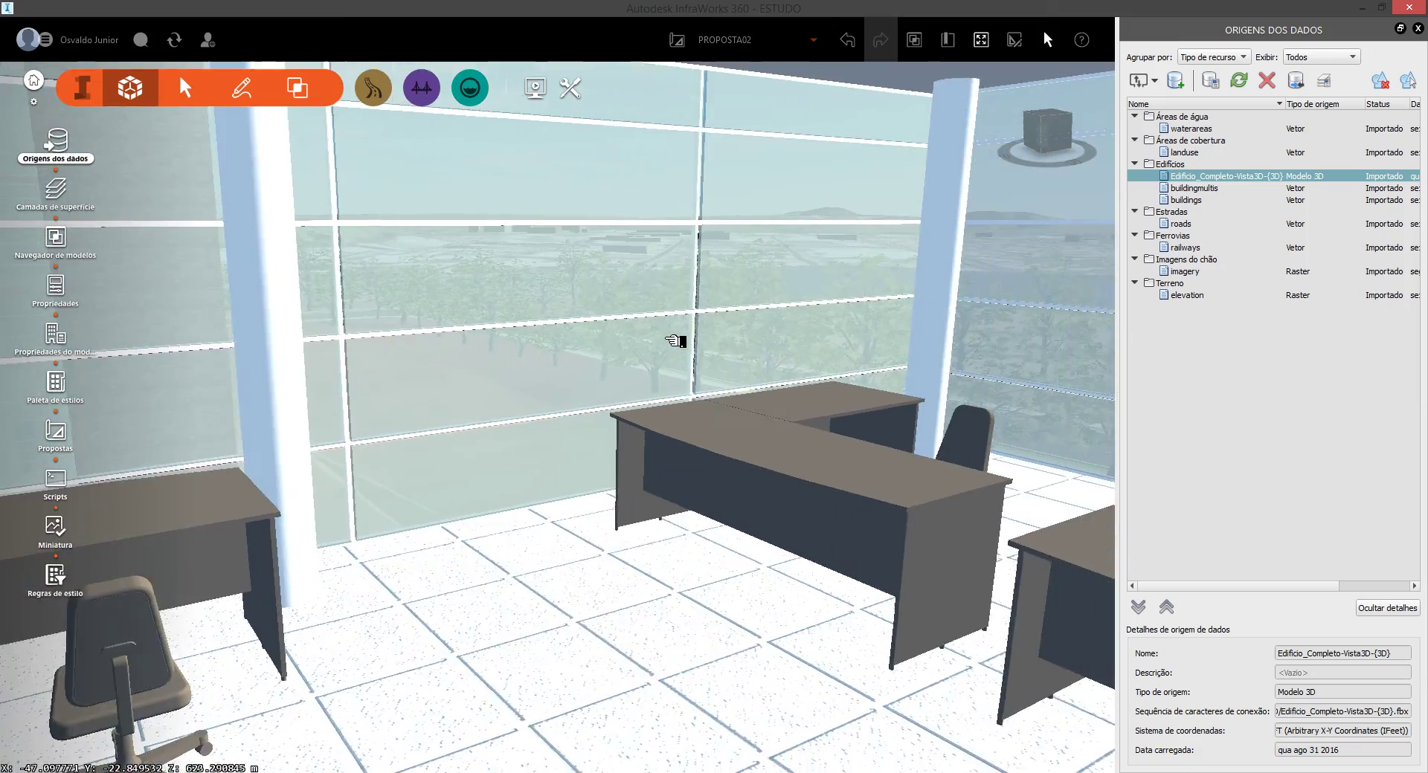
scroll(675, 340, "up", 2)
scroll(674, 341, "up", 1)
scroll(675, 341, "down", 3)
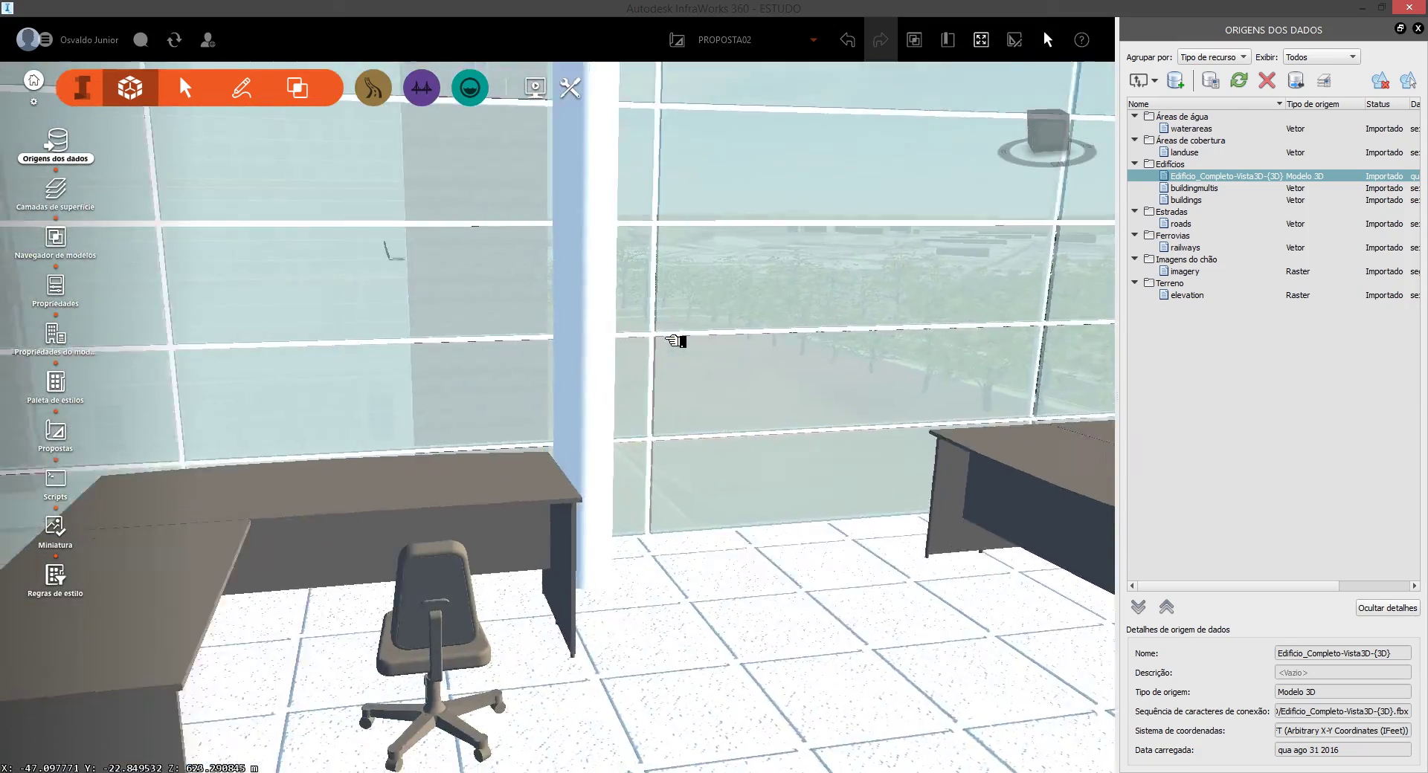
scroll(676, 340, "down", 2)
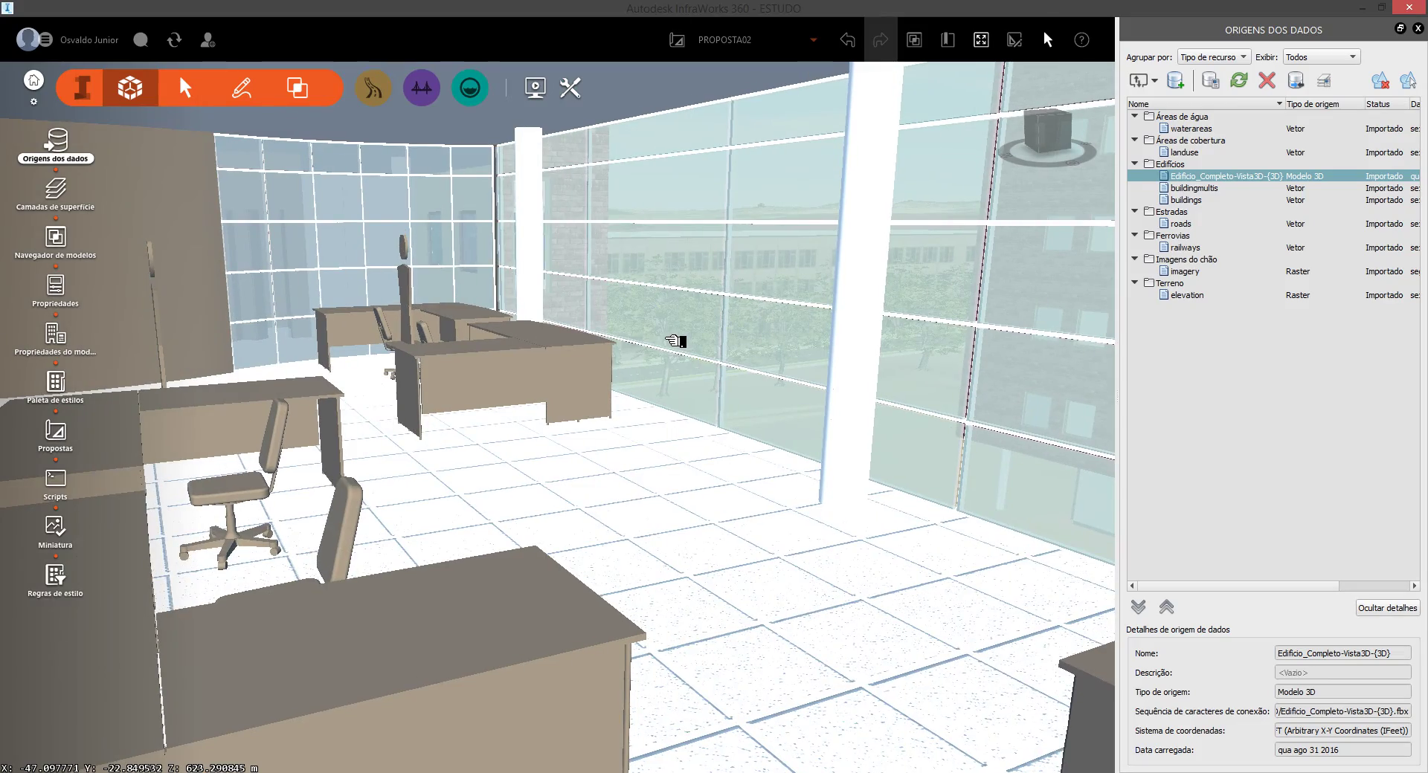
scroll(675, 341, "up", 2)
scroll(675, 340, "up", 2)
scroll(675, 340, "up", 1)
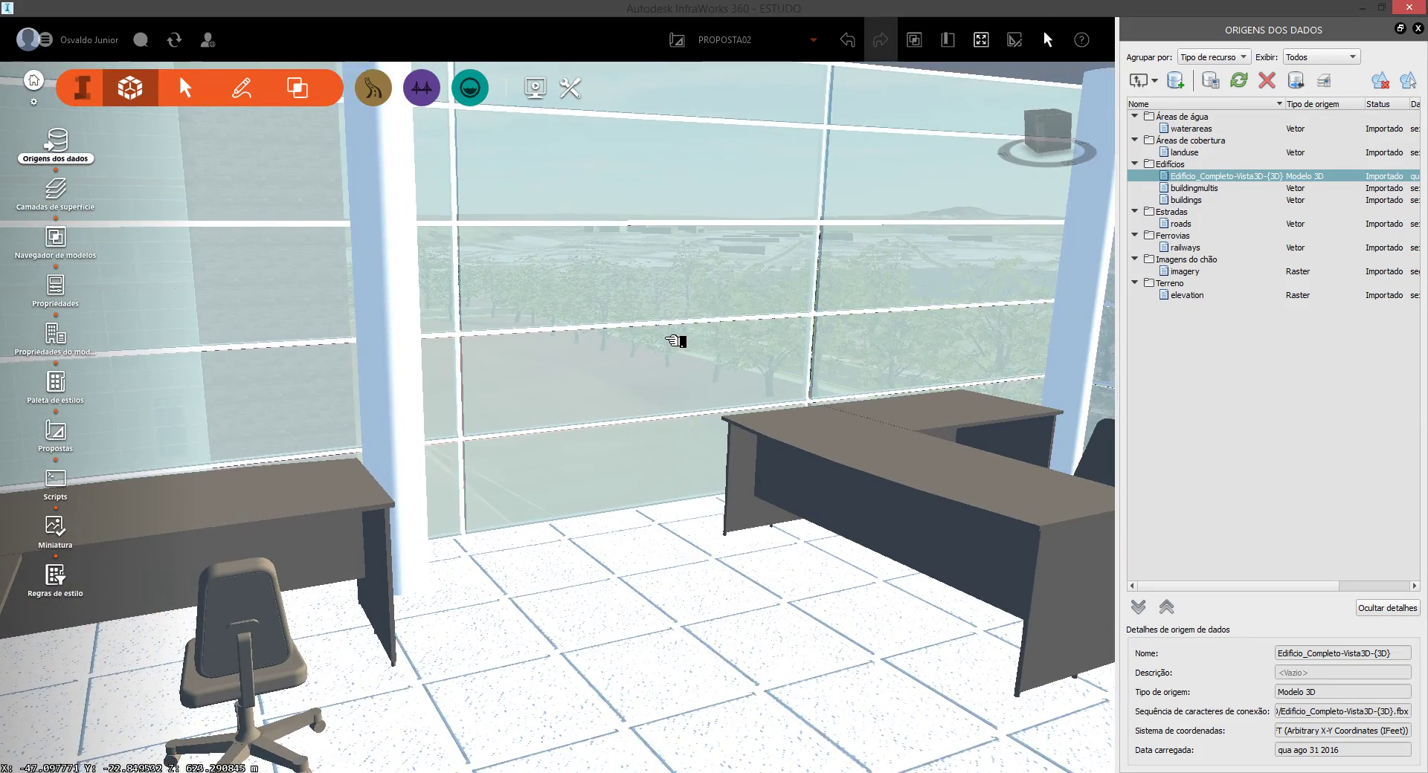
scroll(675, 340, "down", 2)
scroll(676, 340, "up", 3)
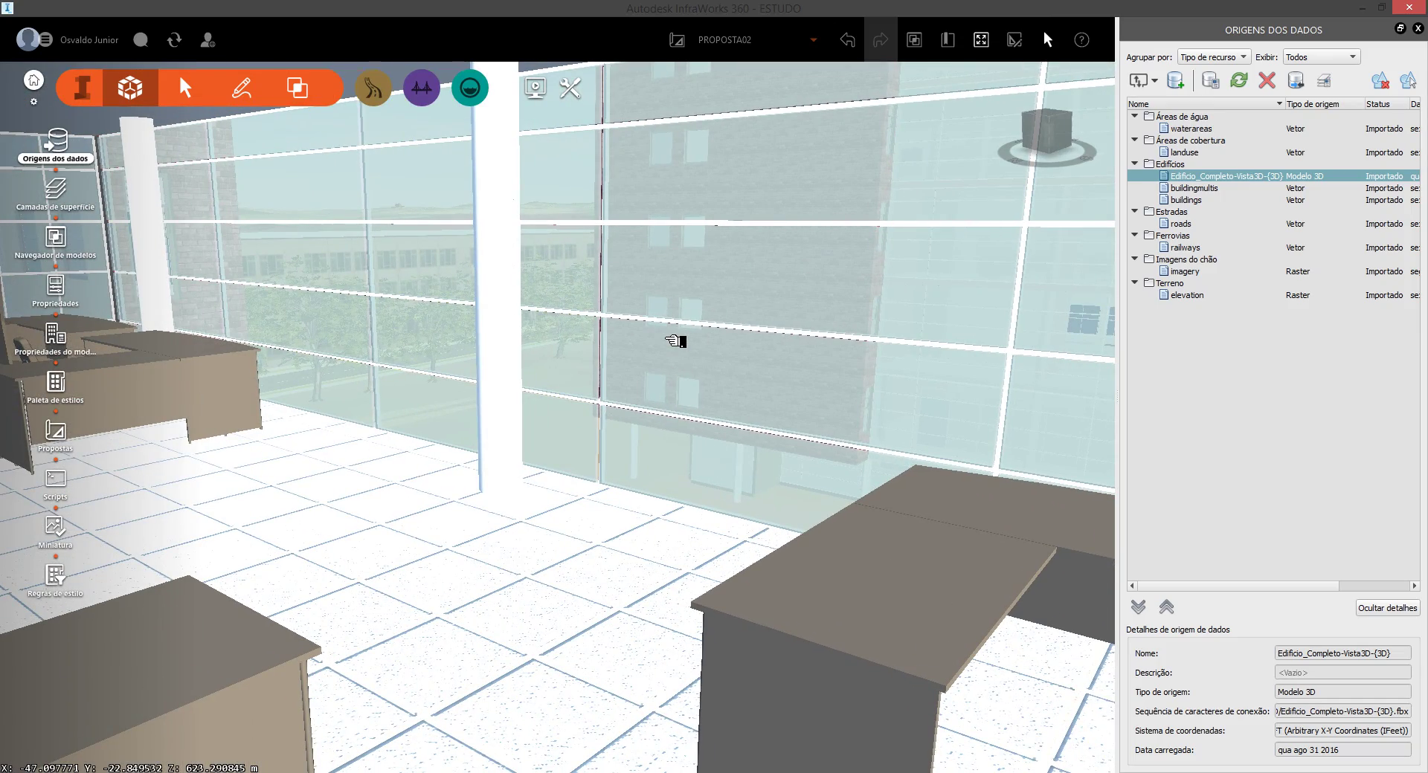
scroll(675, 340, "down", 3)
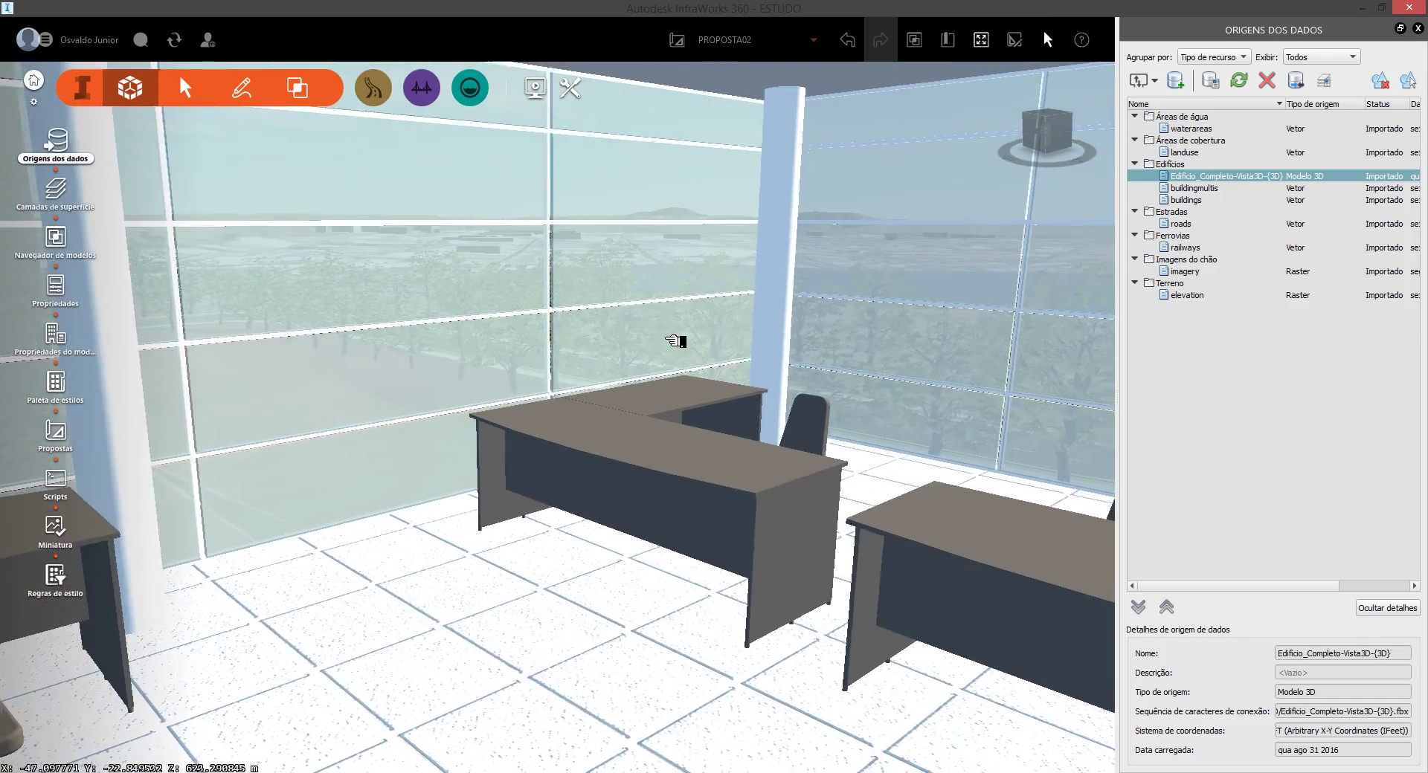
scroll(676, 341, "up", 2)
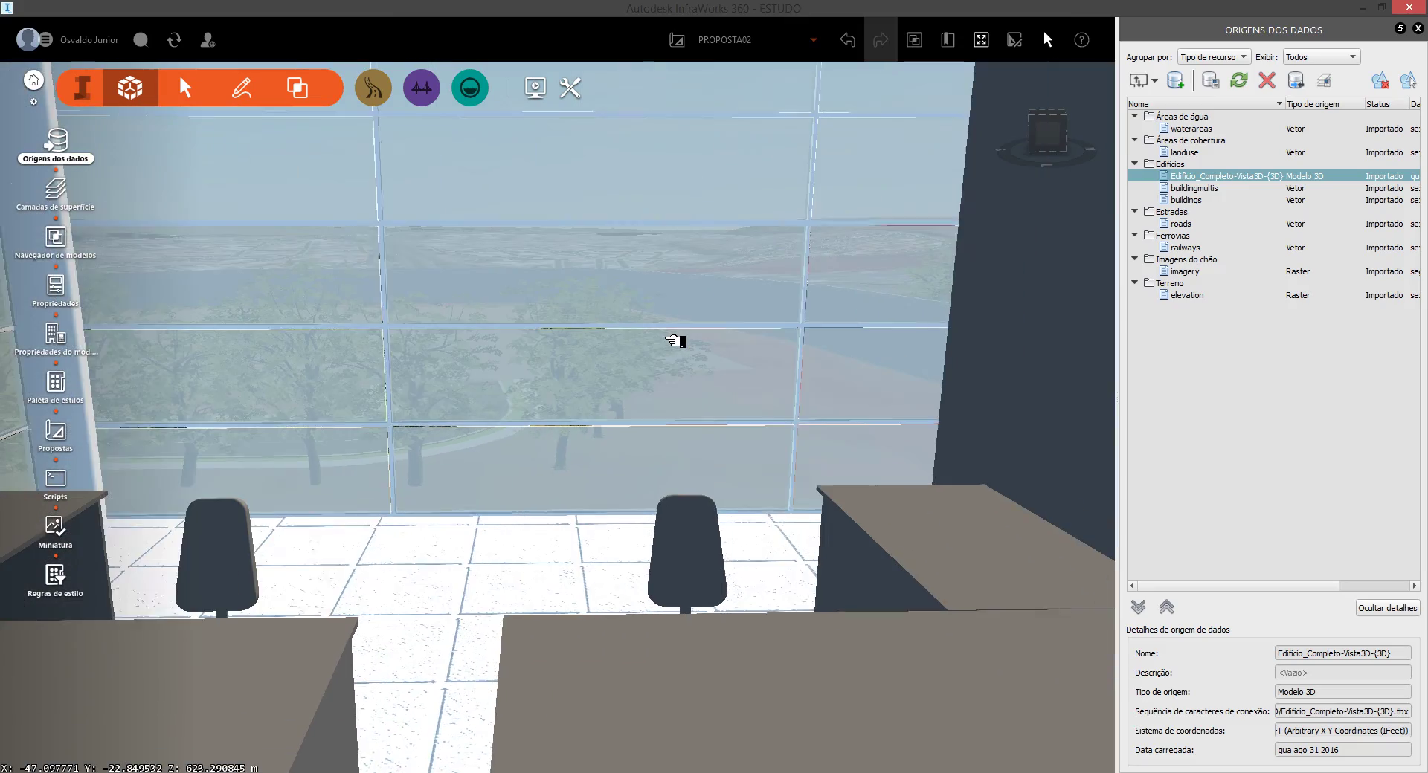